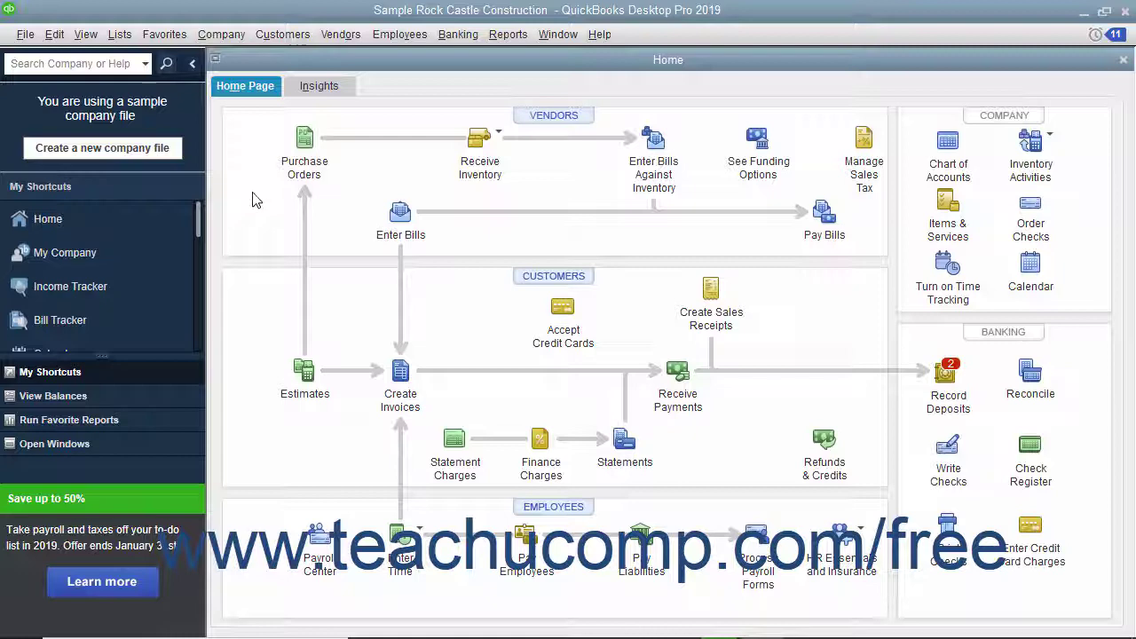
Open the Lead Center from the Customers menu and view each existing lead's details.
left_click(296, 34)
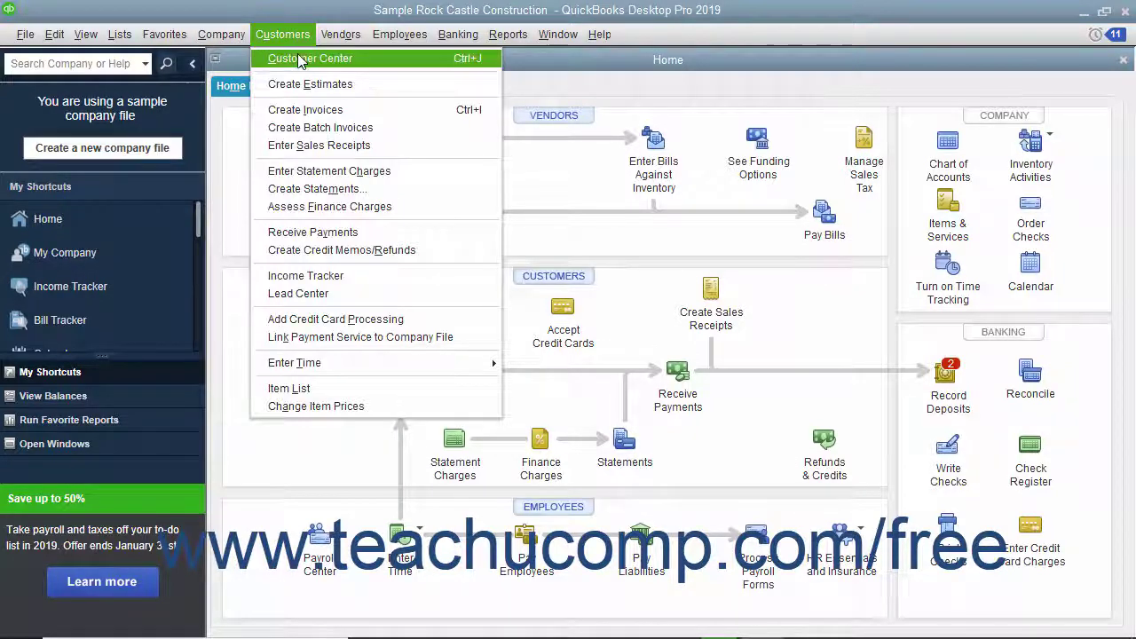
left_click(306, 293)
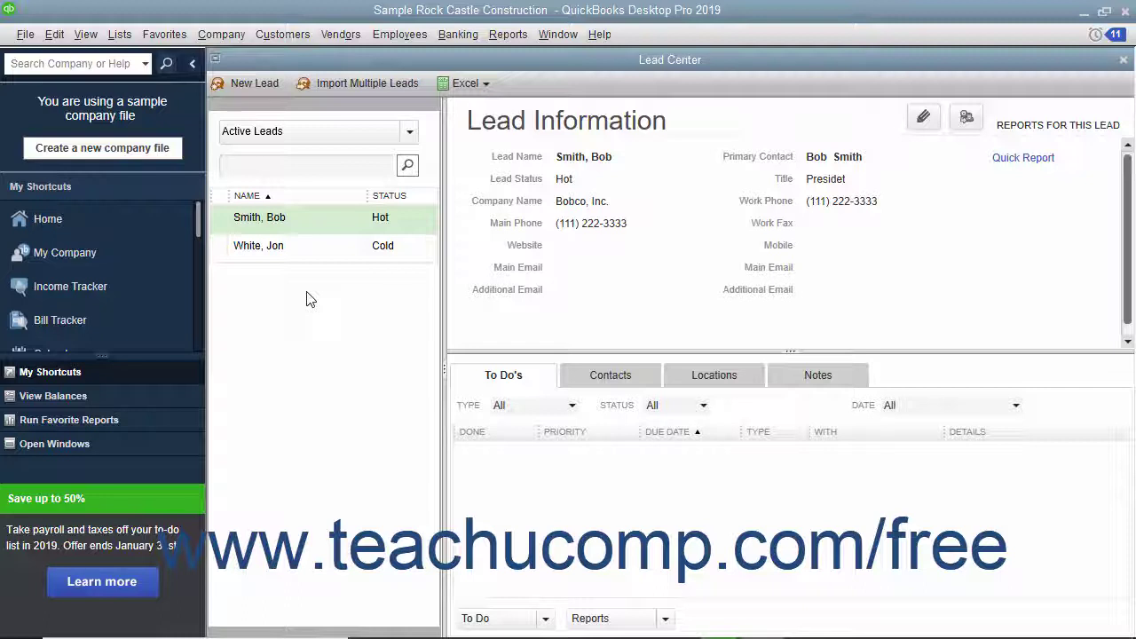
left_click(300, 245)
left_click(303, 224)
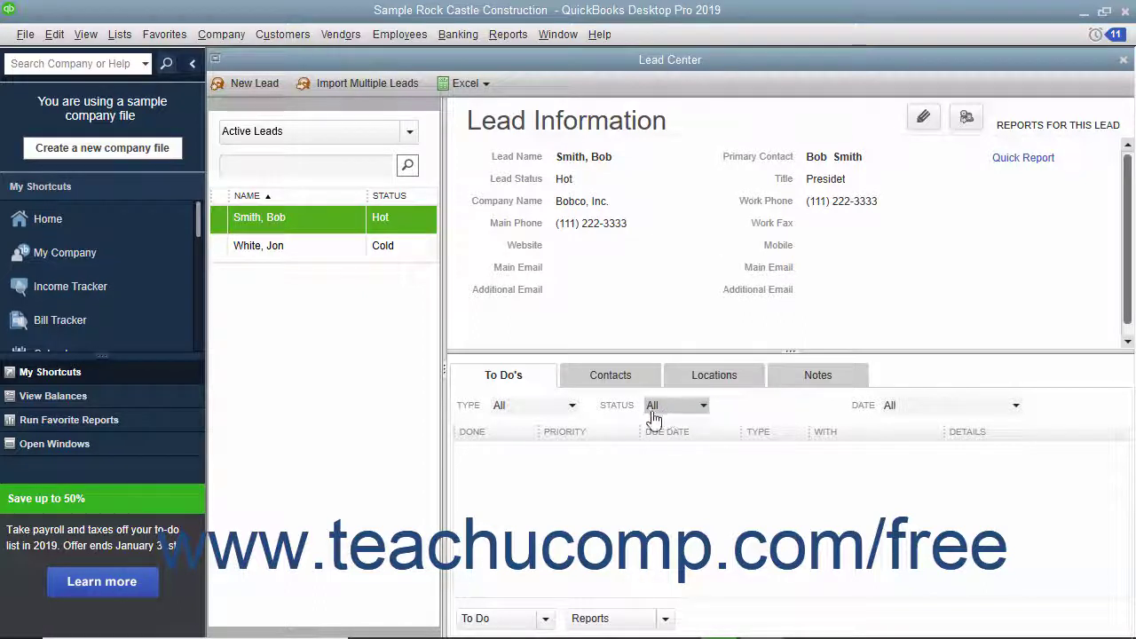
Browse the lead's Contacts, Locations, Notes and To Do's tabs, then begin a new lead.
left_click(607, 377)
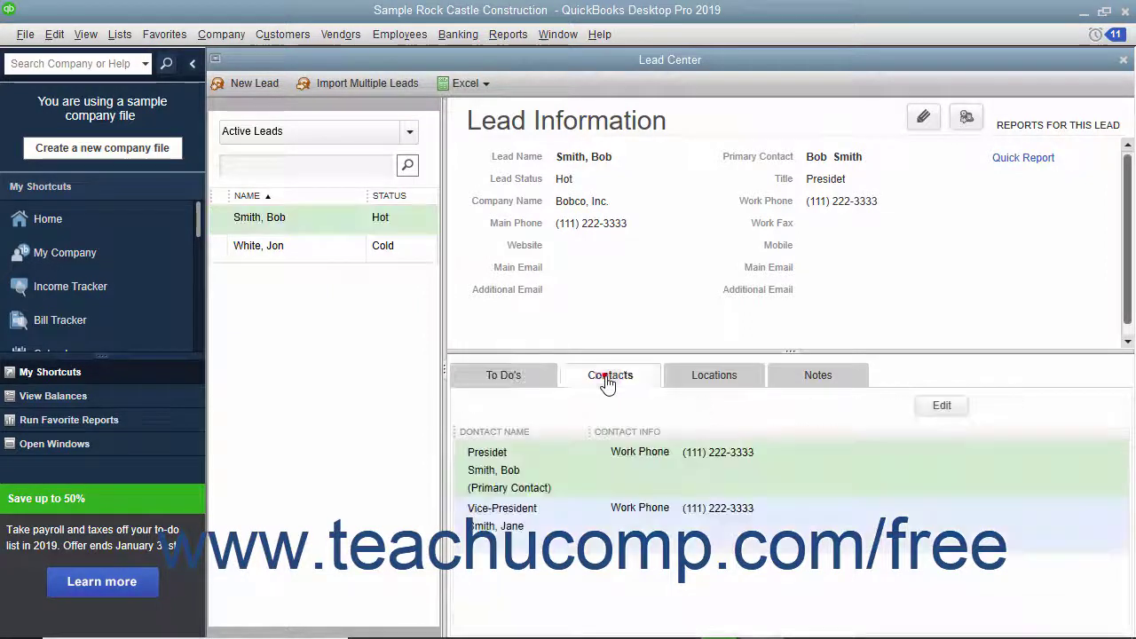
left_click(718, 379)
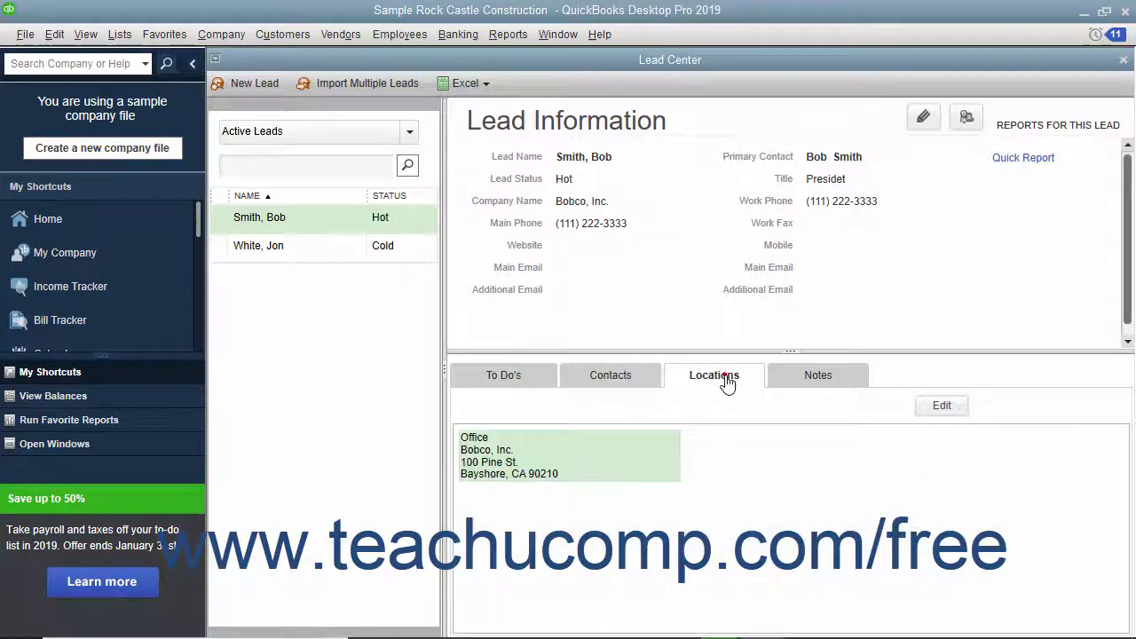
left_click(793, 384)
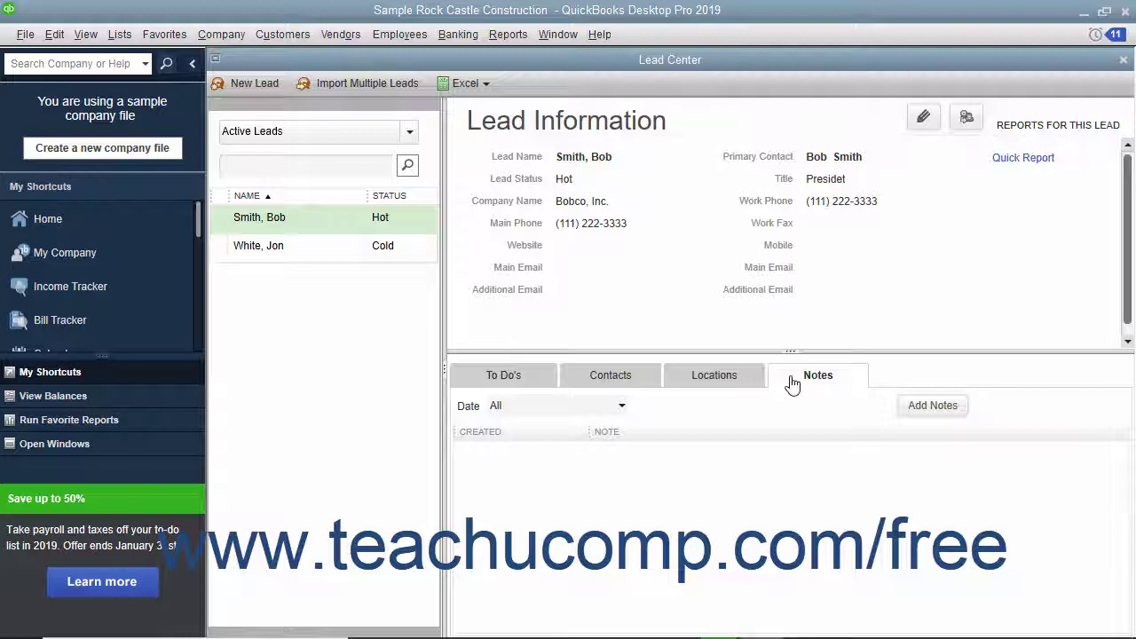
left_click(539, 378)
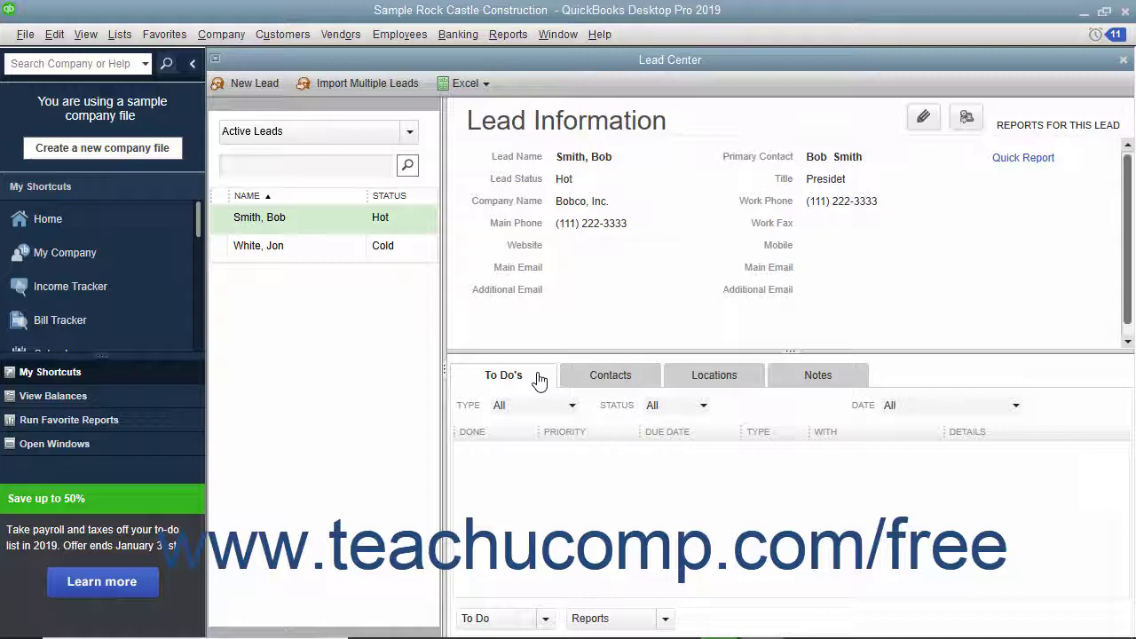
left_click(254, 84)
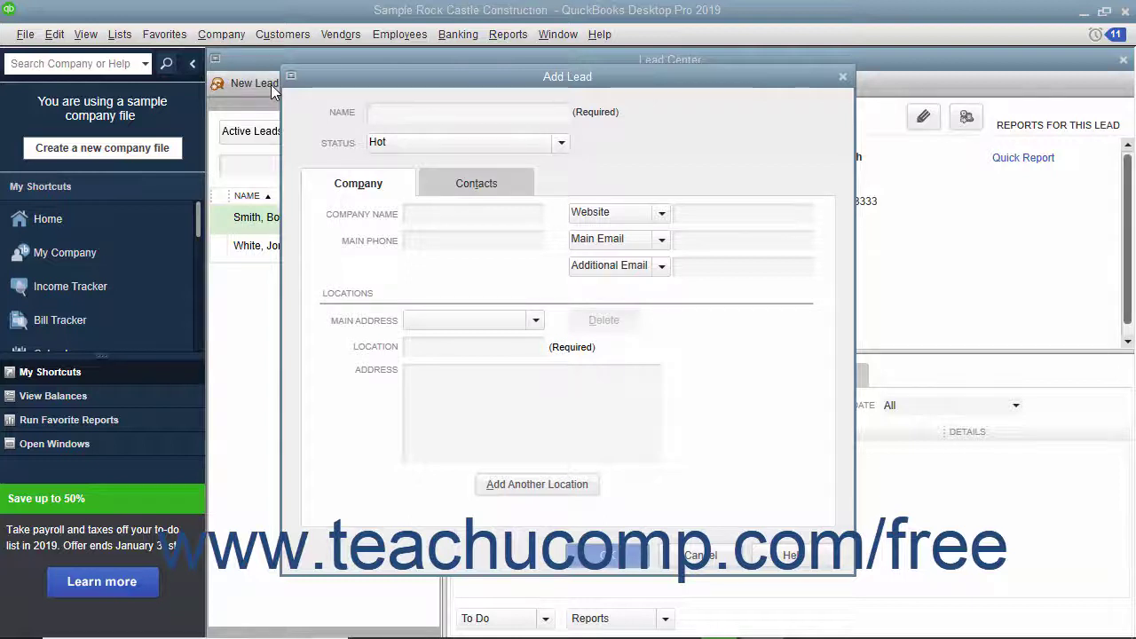
Enter the new lead's name (last, first) and change its status to Warm.
left_click(427, 111)
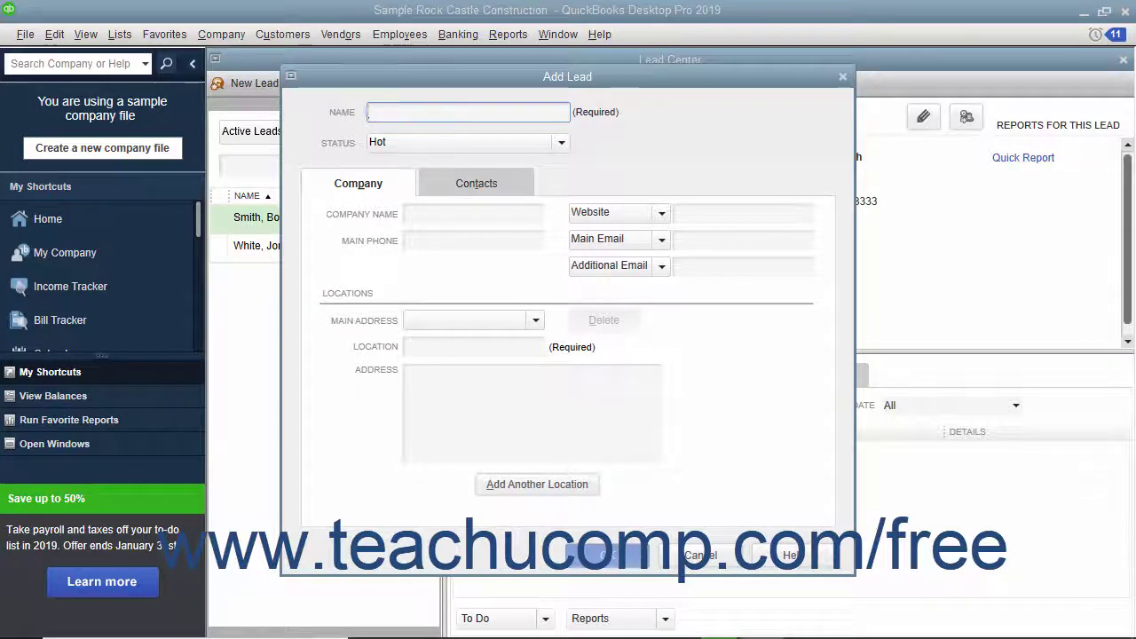
type("Doe, Jon")
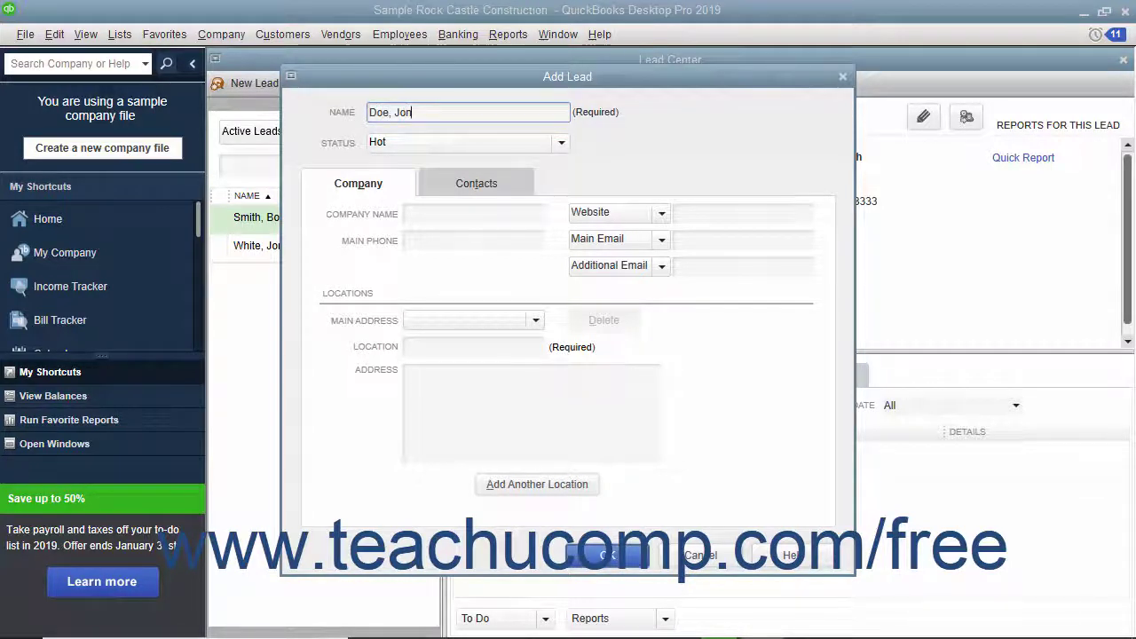
left_click(560, 142)
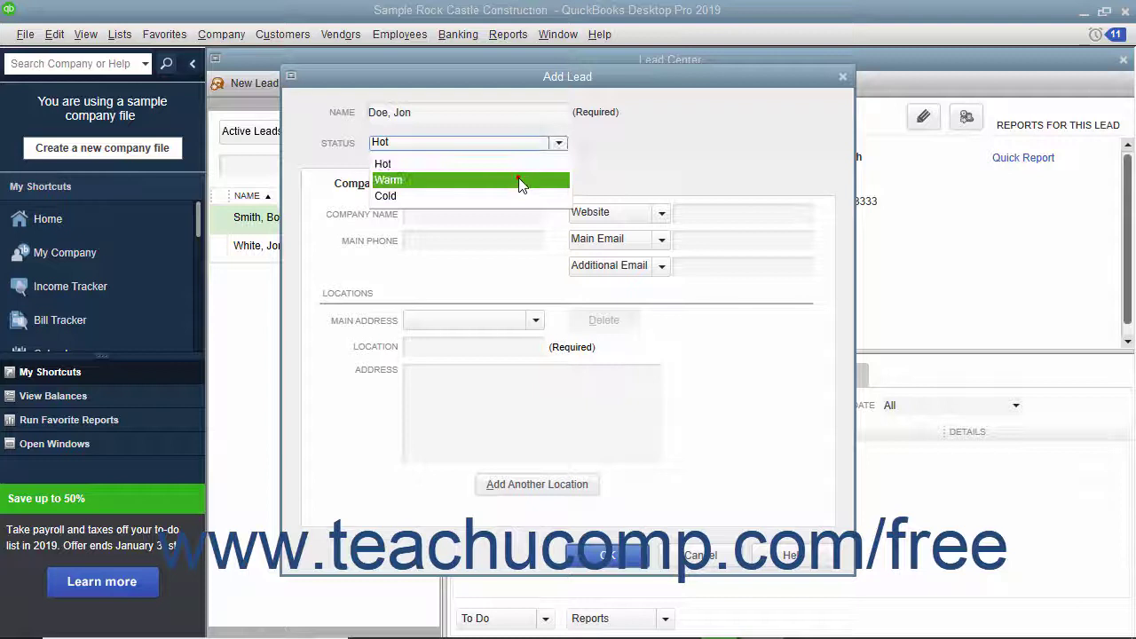
left_click(520, 180)
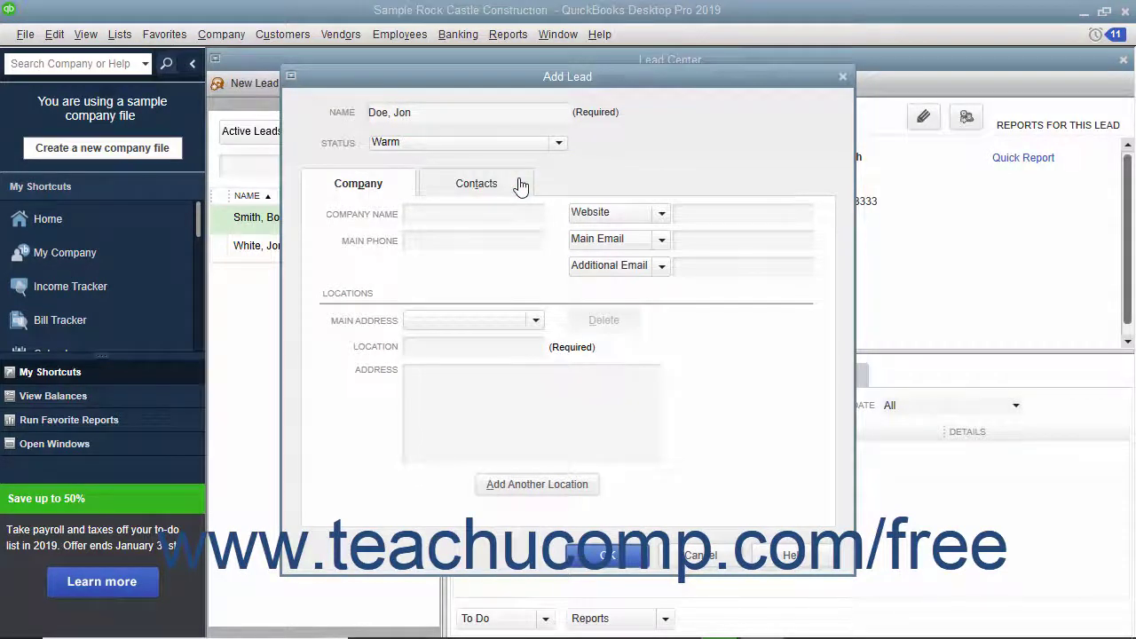
left_click(393, 188)
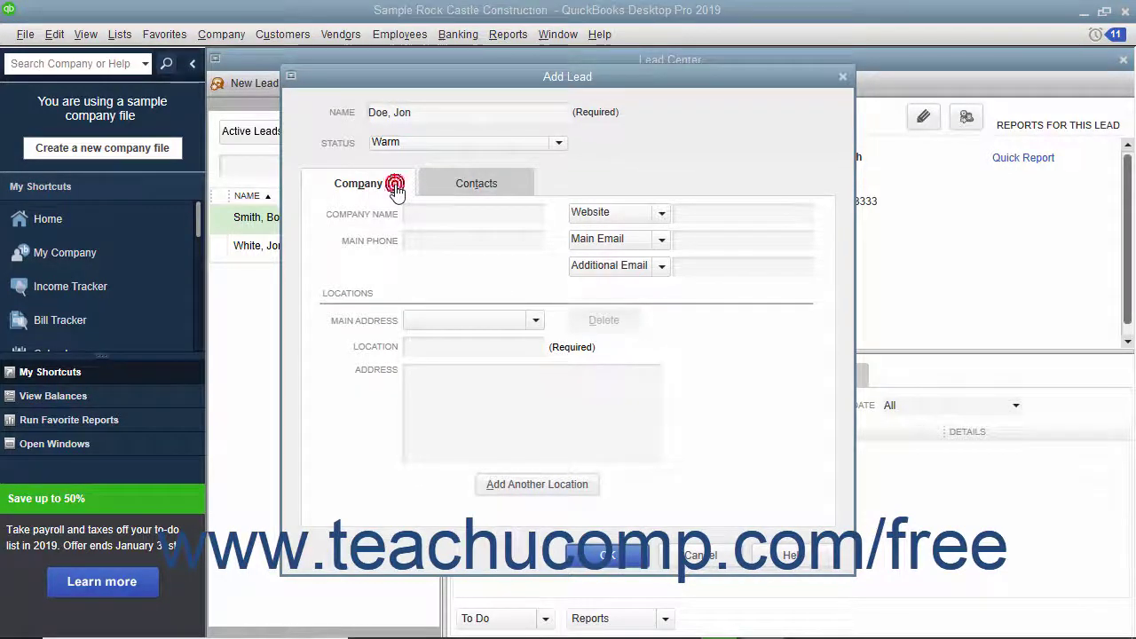
left_click(408, 214)
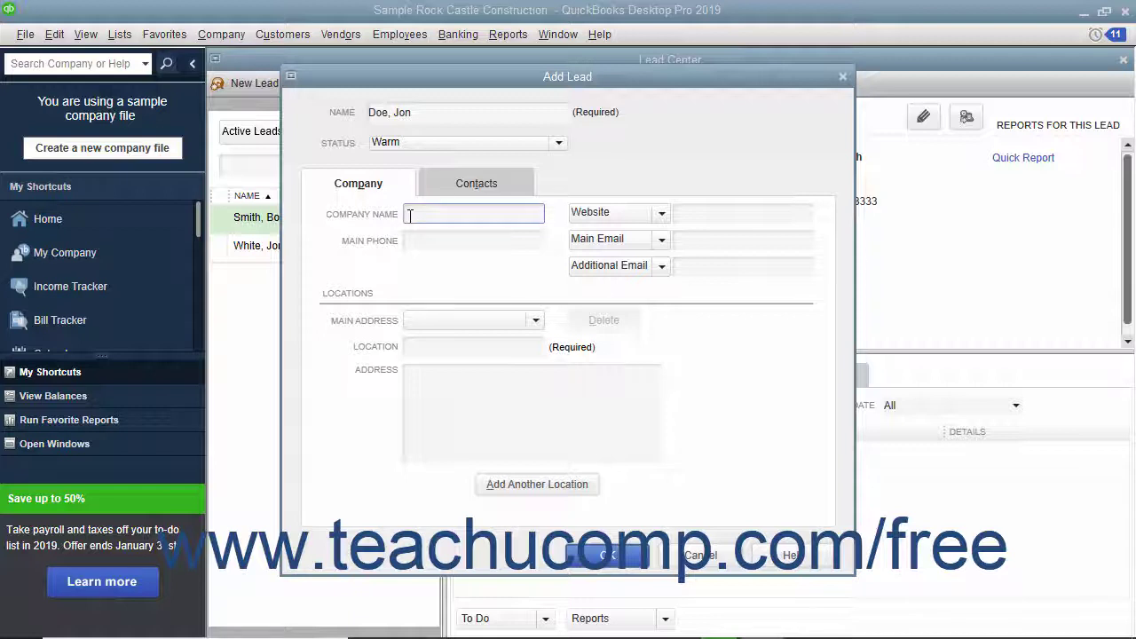
left_click(410, 240)
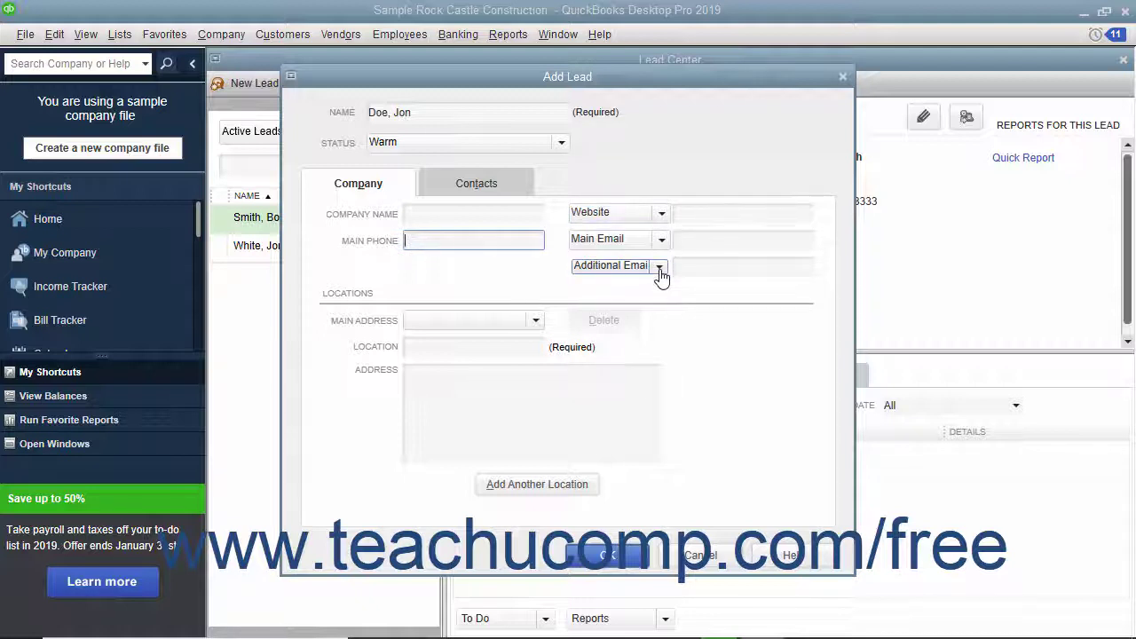
left_click(659, 266)
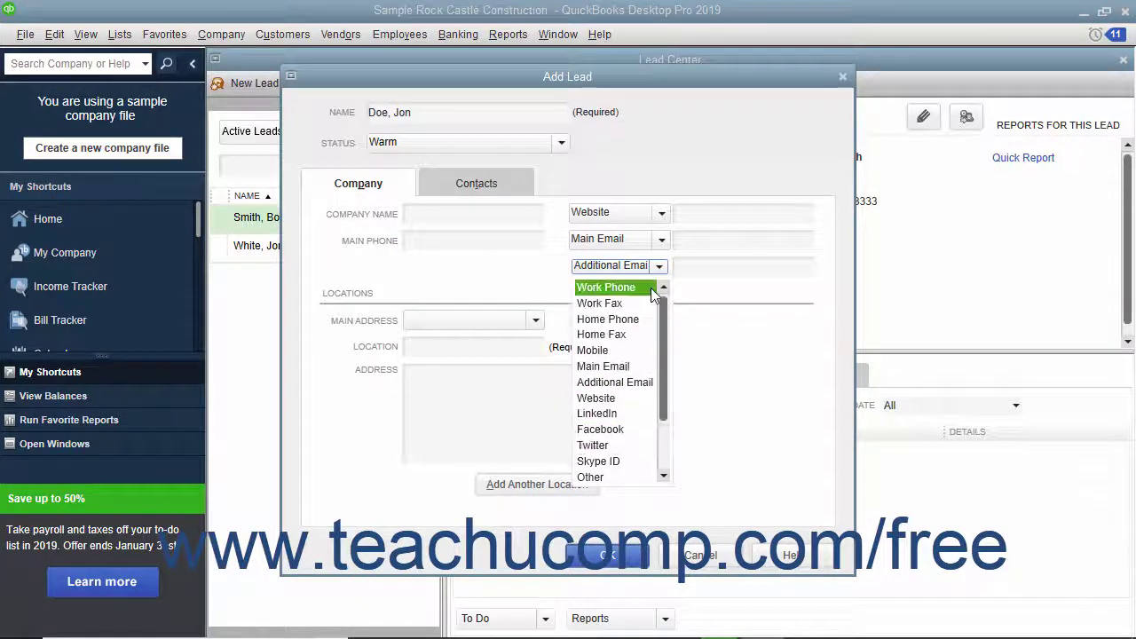
left_click(658, 266)
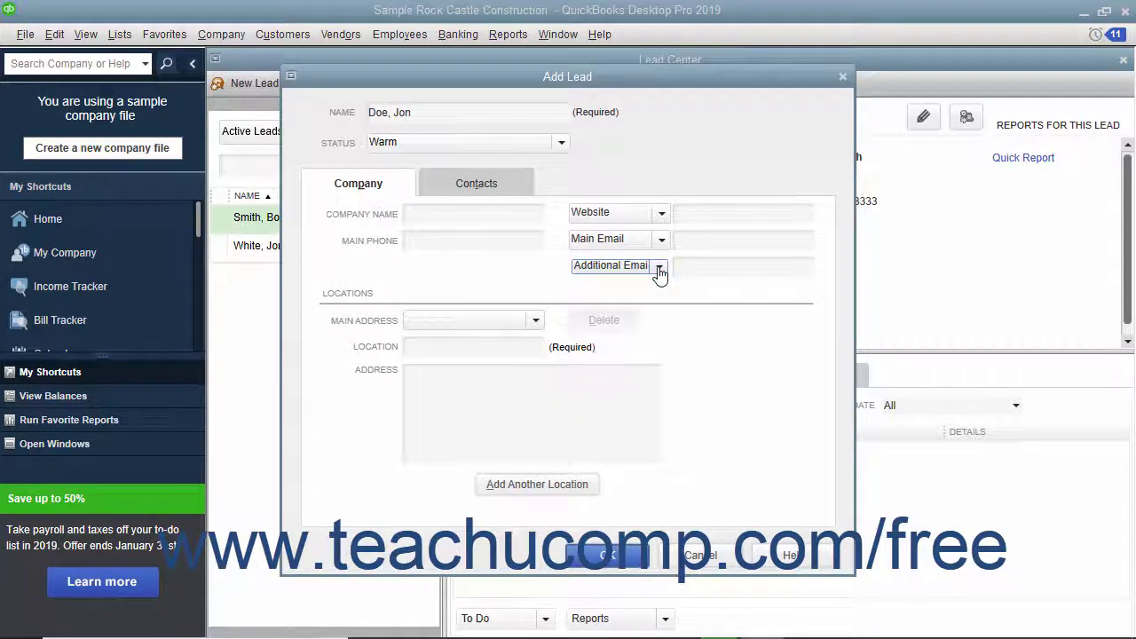
Add a Home location with a two-line street address in Bayshore, CA.
left_click(459, 346)
left_click(459, 346)
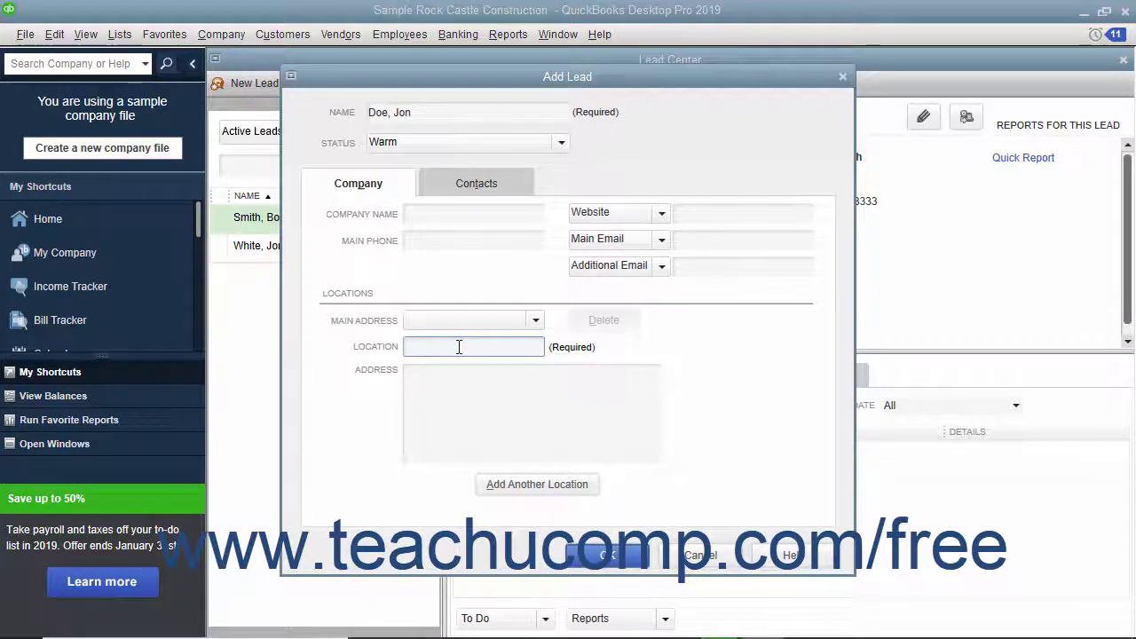
type("Home")
left_click(429, 395)
left_click(429, 396)
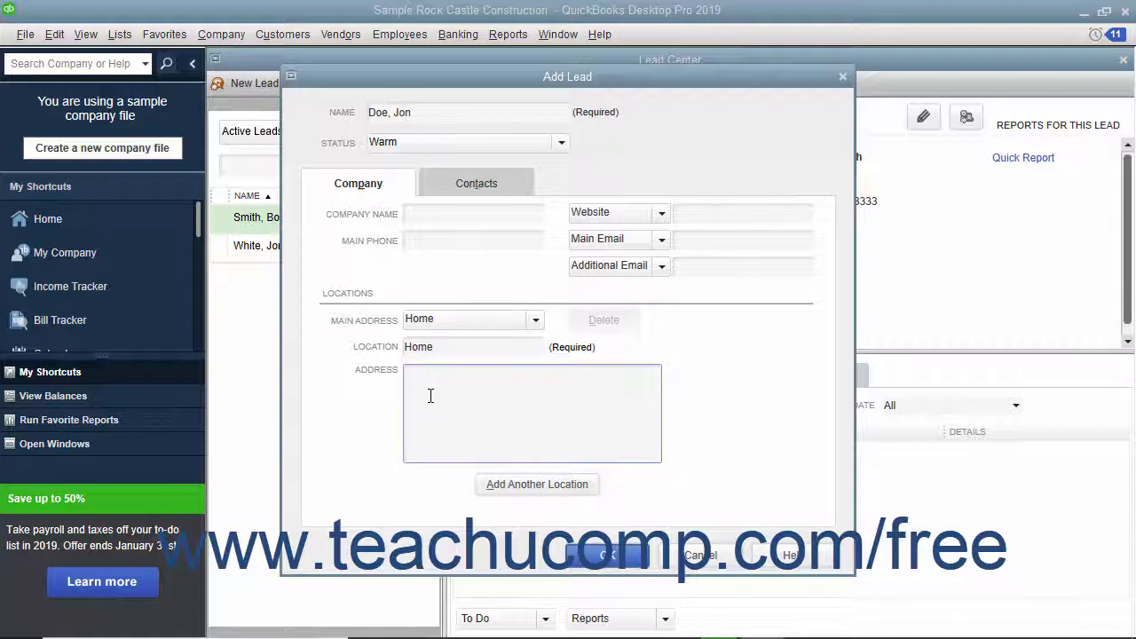
type("1234 Anywhere Lane")
key("Return")
type("Bayshore, CA 90210")
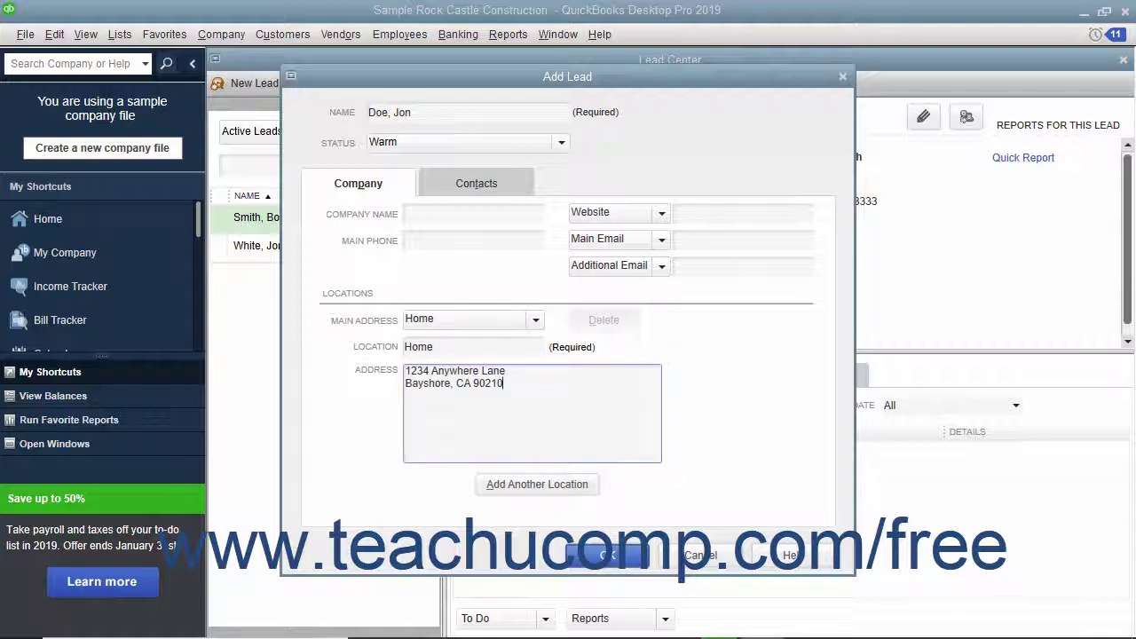
Add a second location, Work, with its two-line street address in Bayshore, CA.
left_click(499, 488)
left_click(459, 345)
type("Wo")
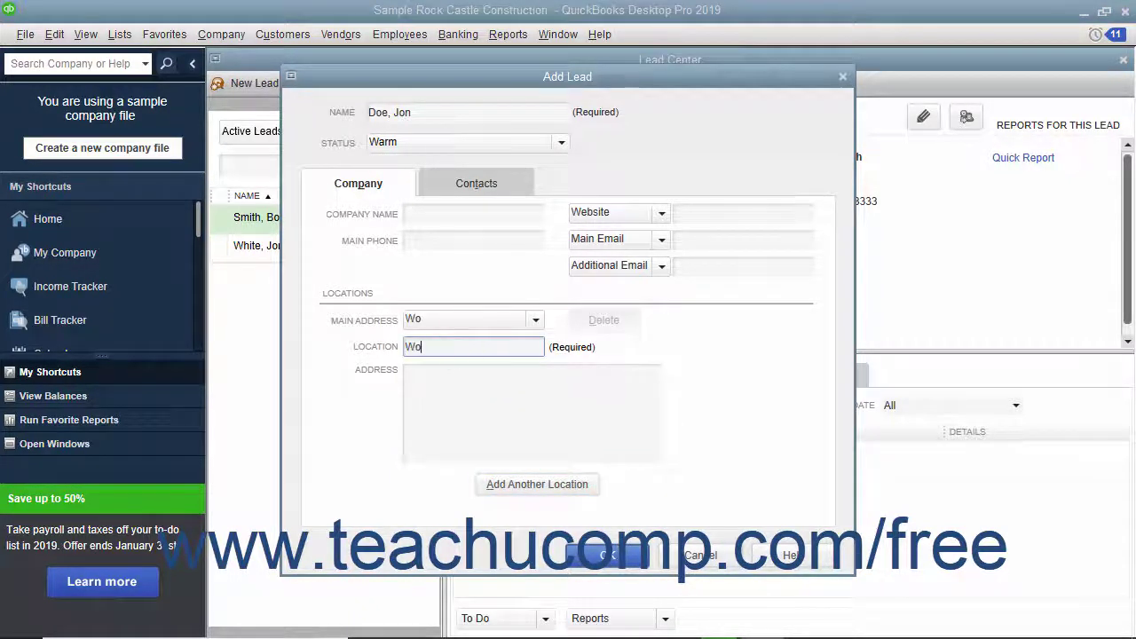
type("rk")
key("Tab")
type("100 Effort Way")
key("Return")
type("Bayshore, CA 90210")
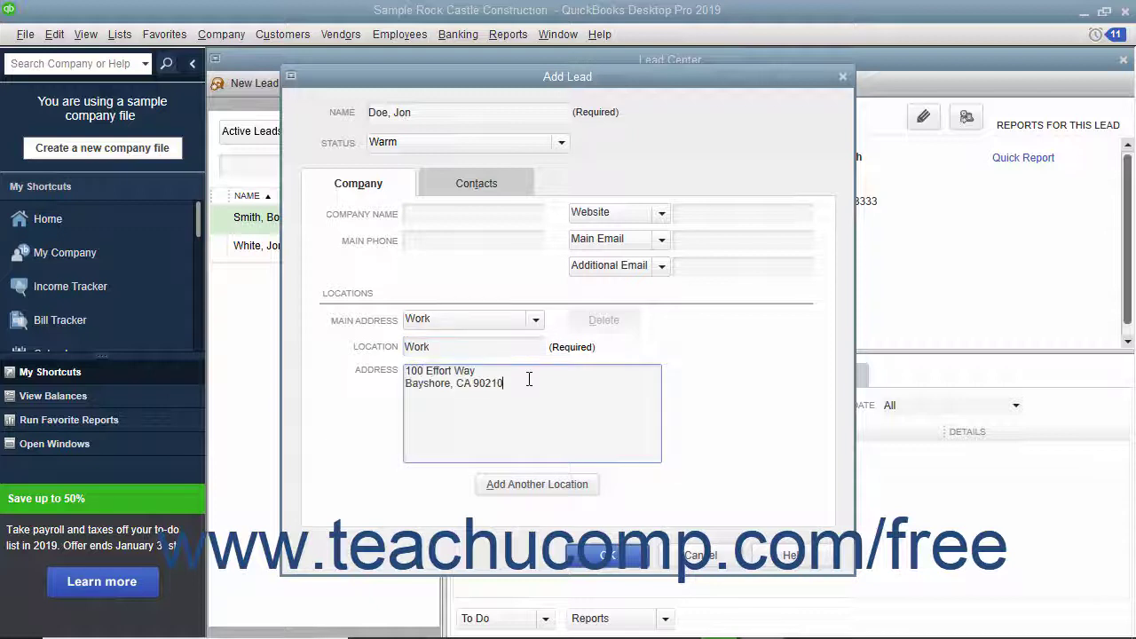
Keep Work as the lead's main address.
left_click(534, 320)
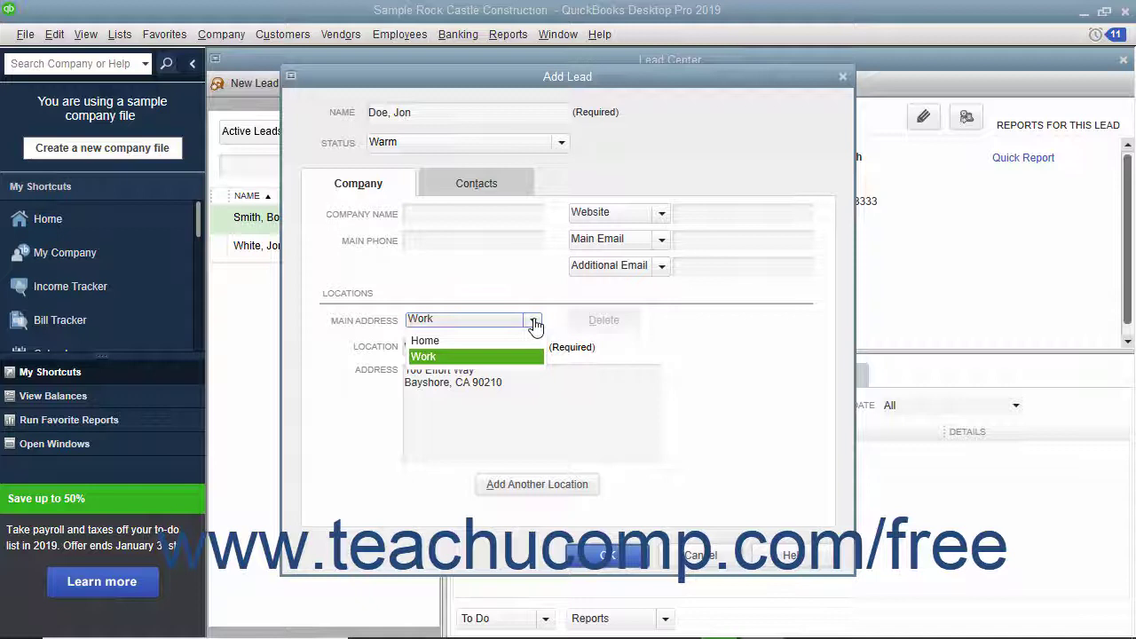
left_click(511, 355)
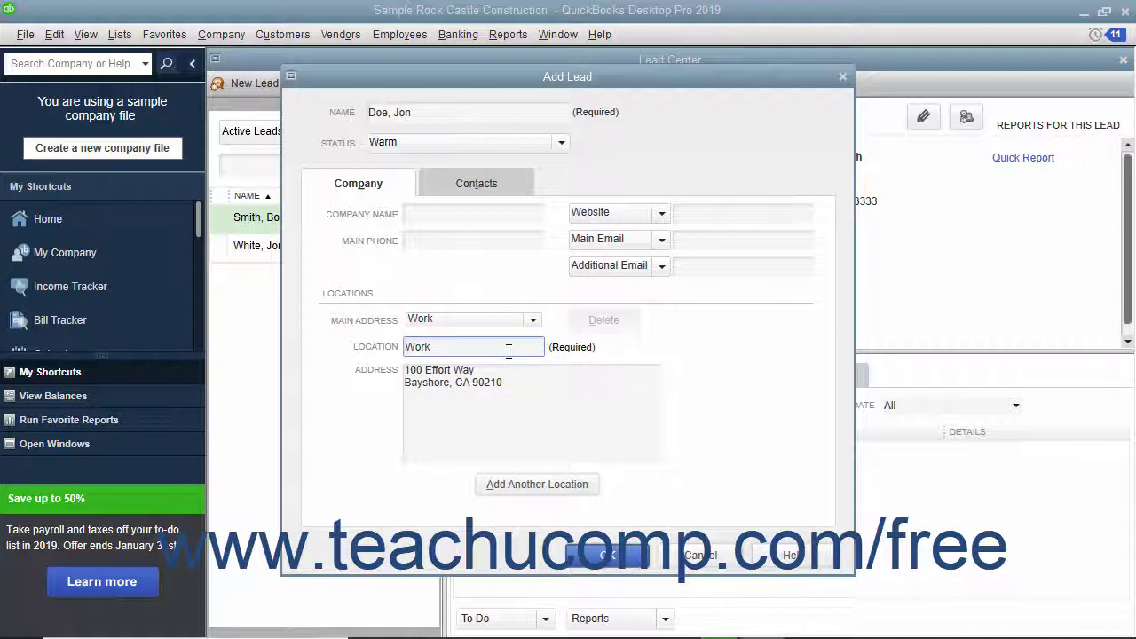
left_click(458, 189)
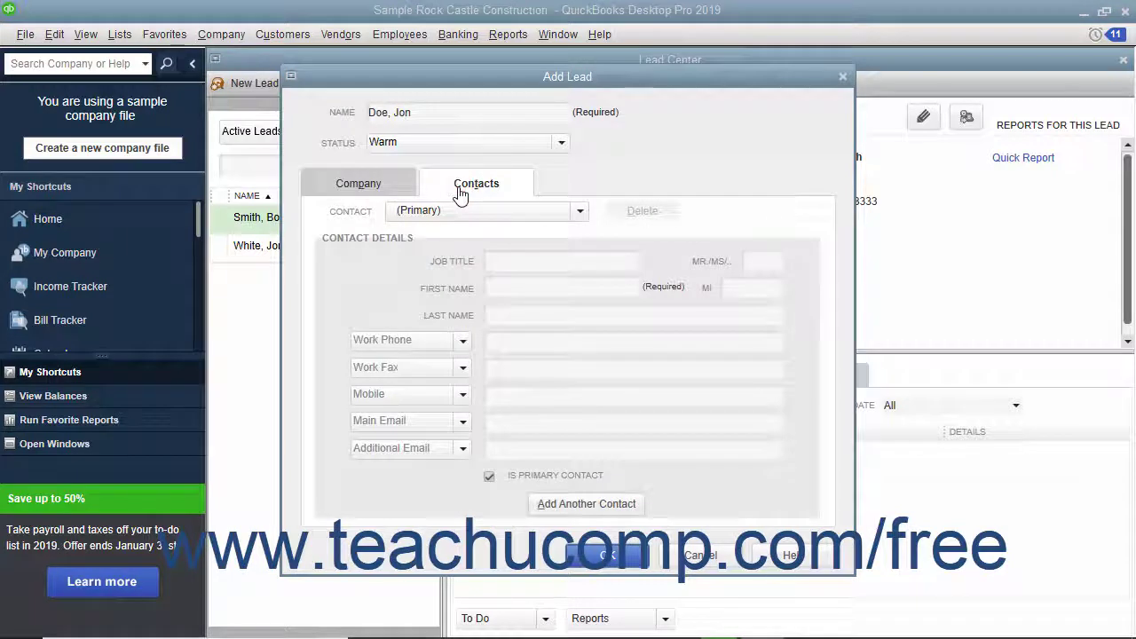
Enter the contact person's first and last name on the Contacts tab.
left_click(505, 260)
left_click(760, 265)
left_click(548, 294)
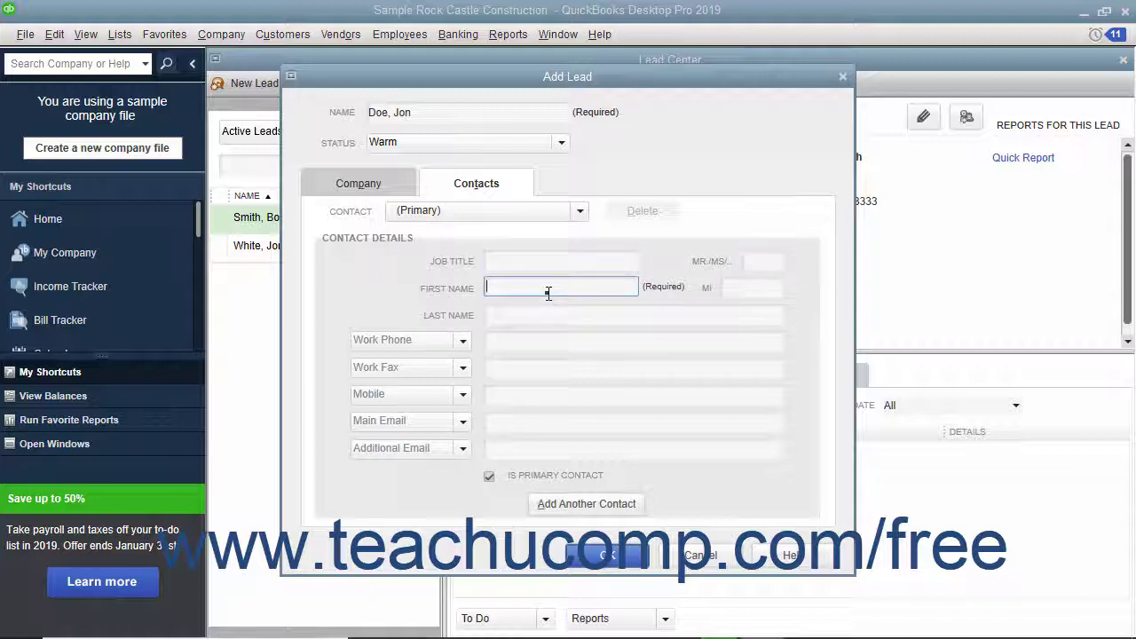
type("Jon")
key("Tab")
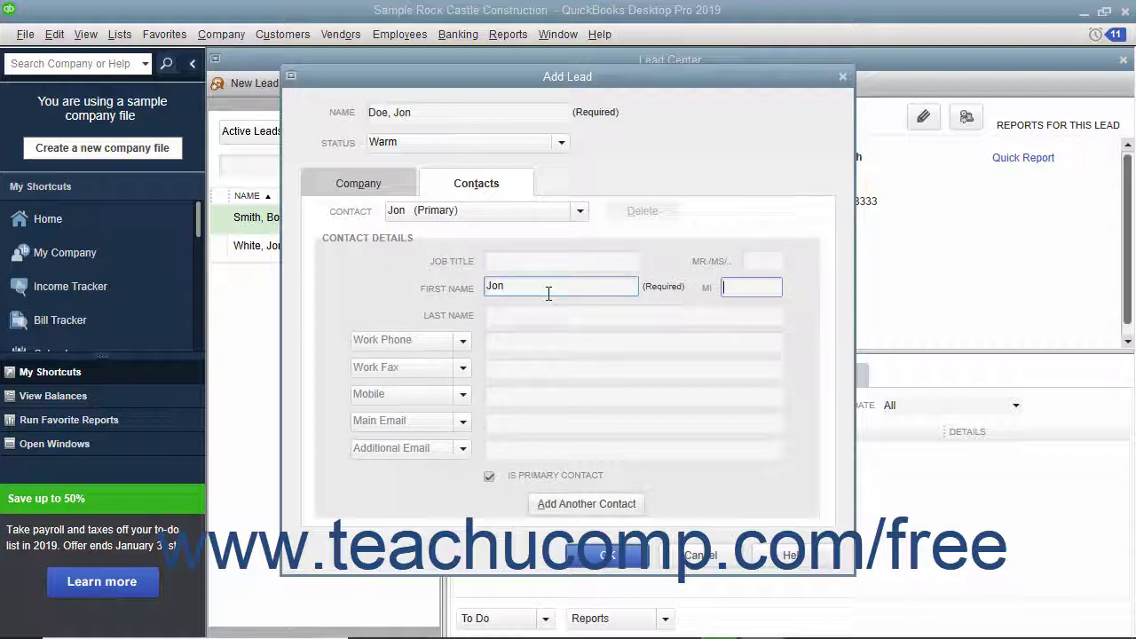
key("Tab")
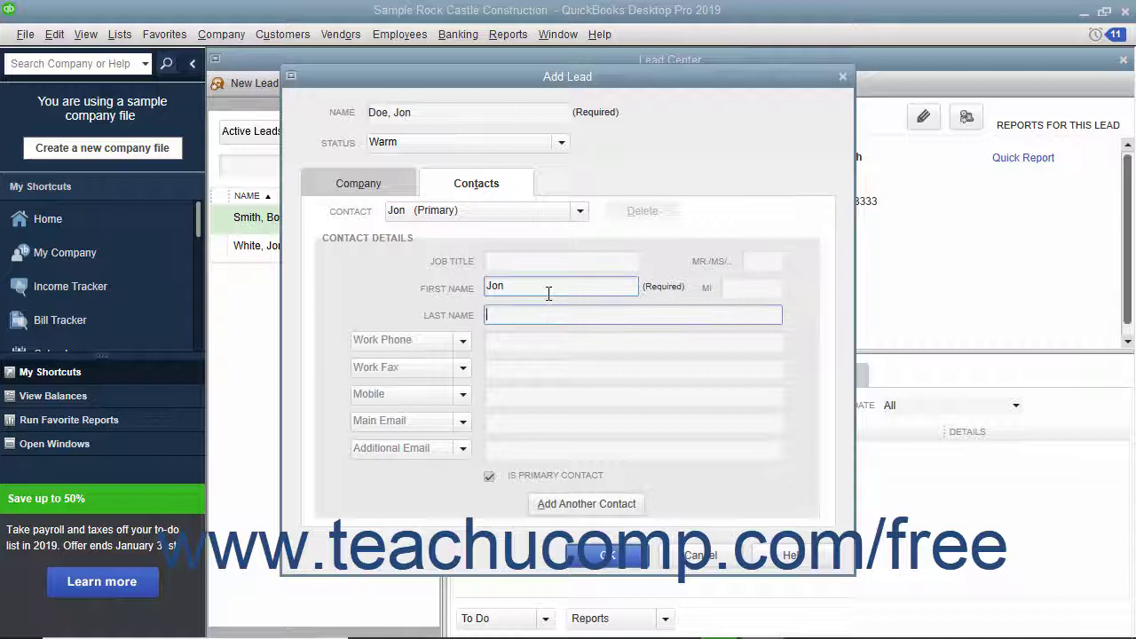
type("Doe")
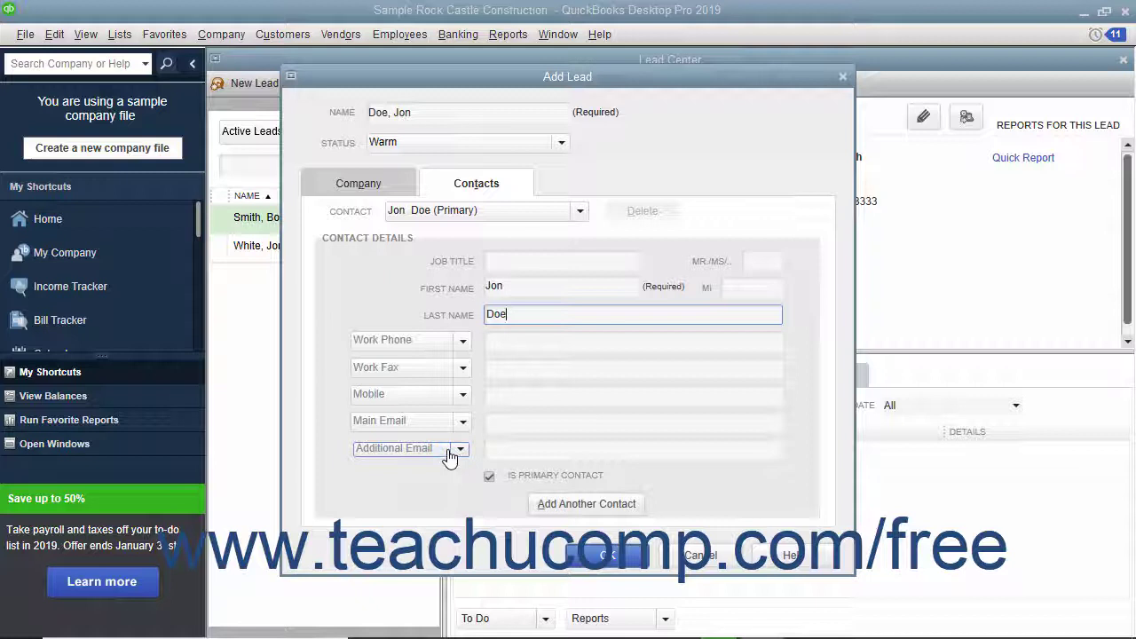
Add the contact's work phone number and save the new Warm lead.
left_click(461, 452)
left_click(459, 451)
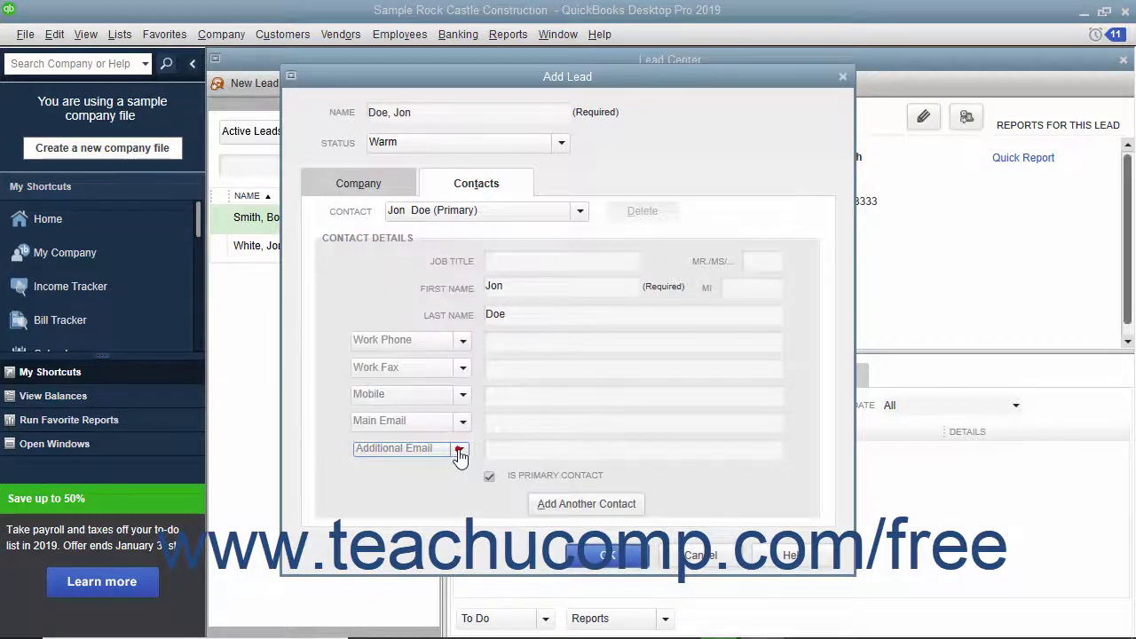
left_click(489, 341)
type("(111) 222-4321")
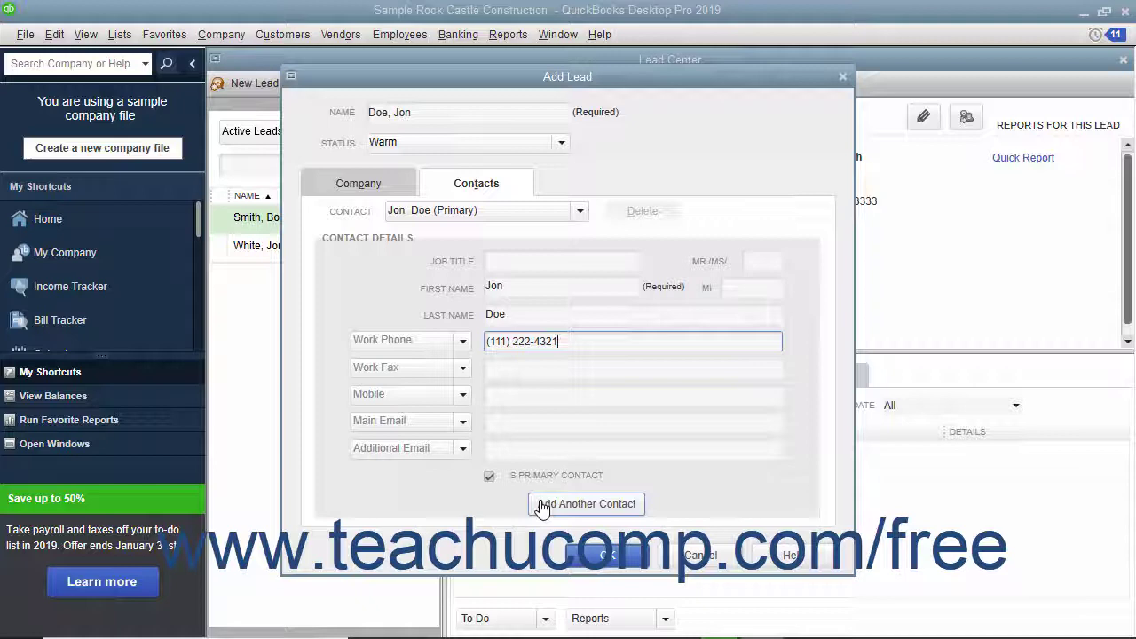
left_click(578, 559)
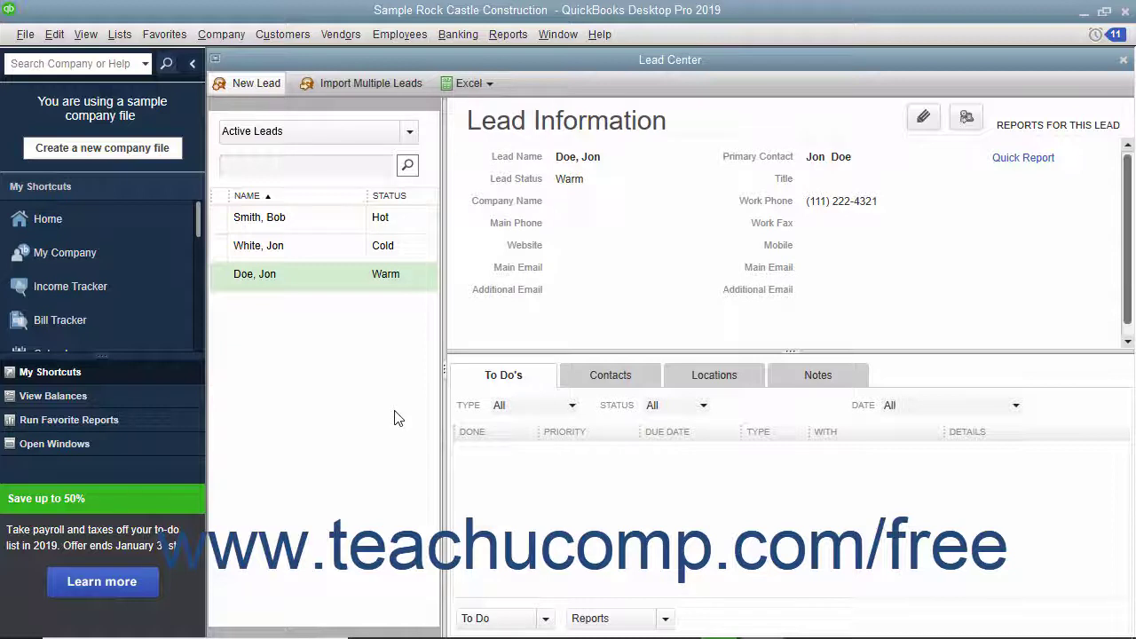
Paste the seven lead names from Excel cells A2:A8 into the Import Leads grid.
left_click(360, 83)
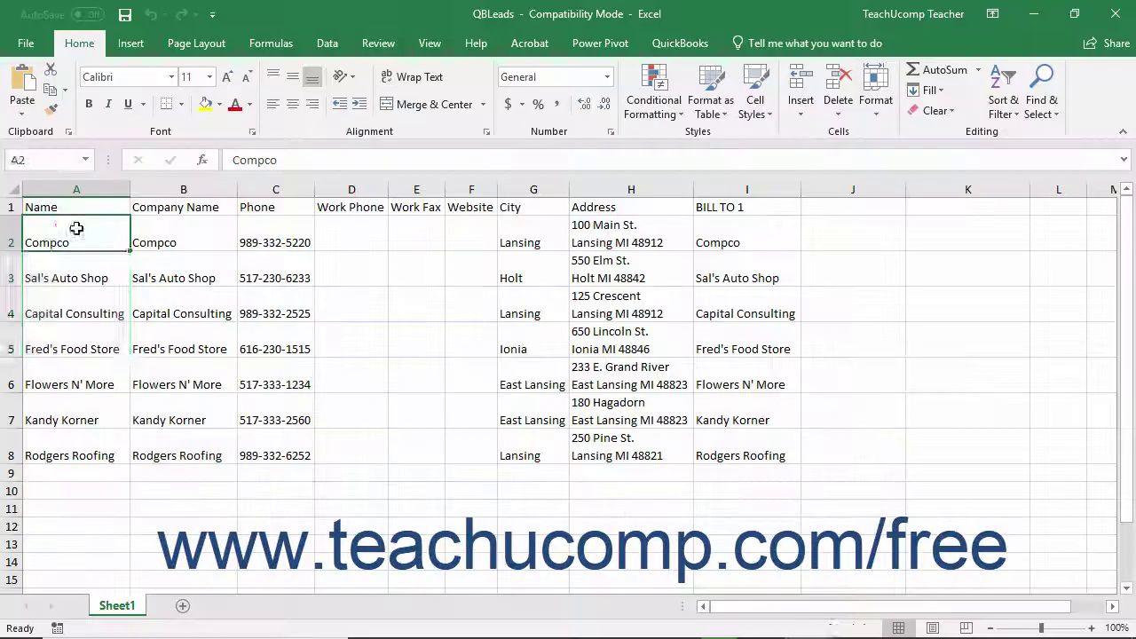
left_click_drag(79, 228, 92, 449)
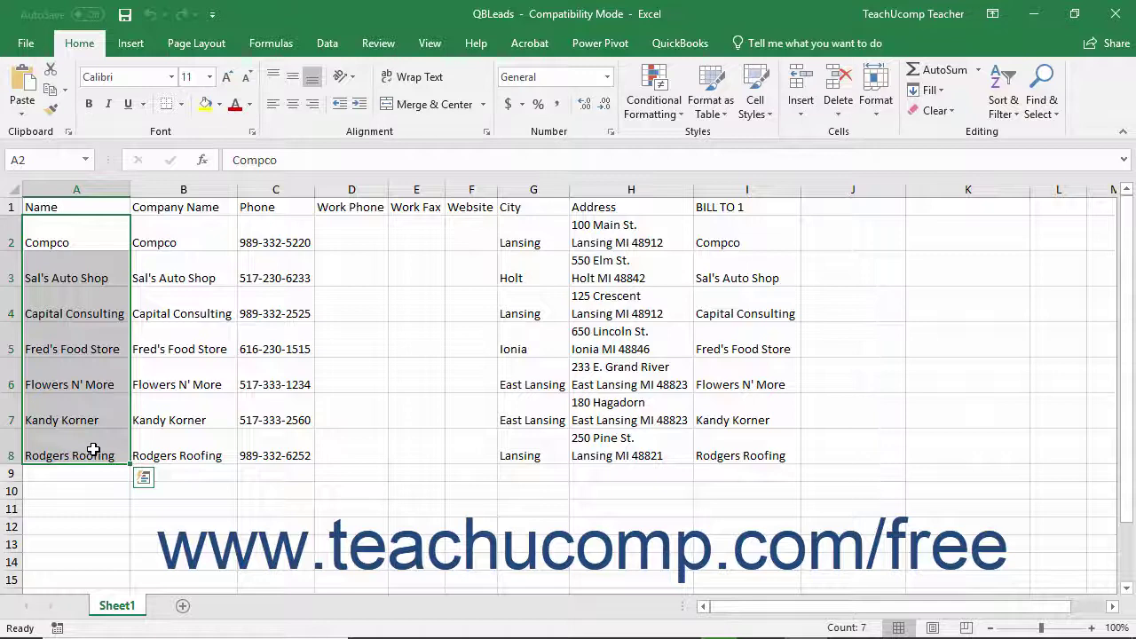
key("ctrl+c")
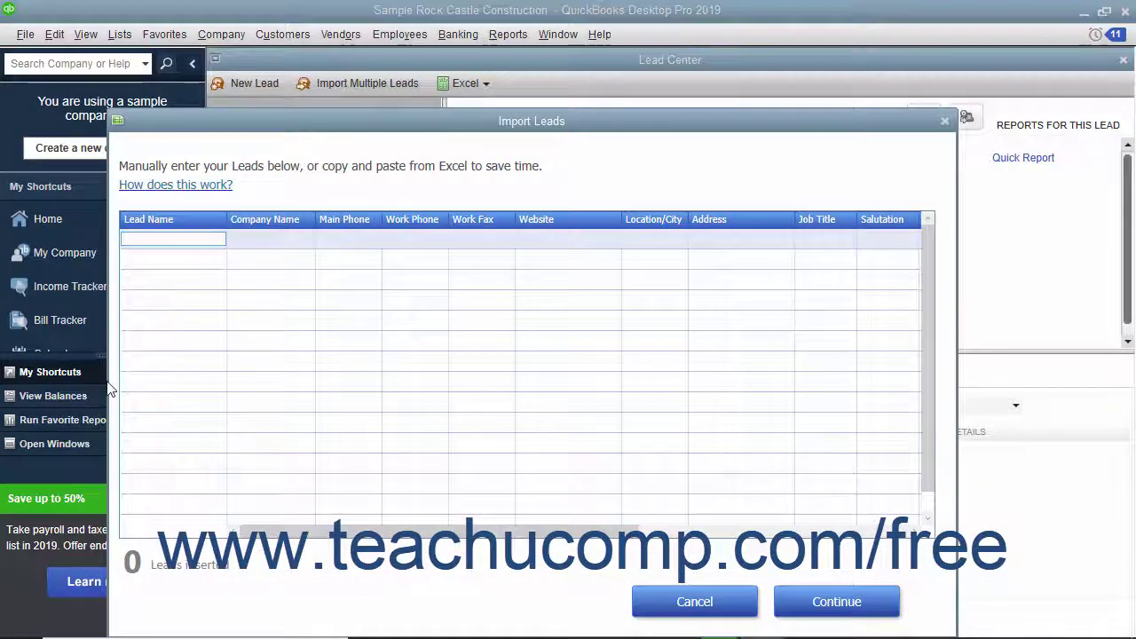
left_click(129, 236)
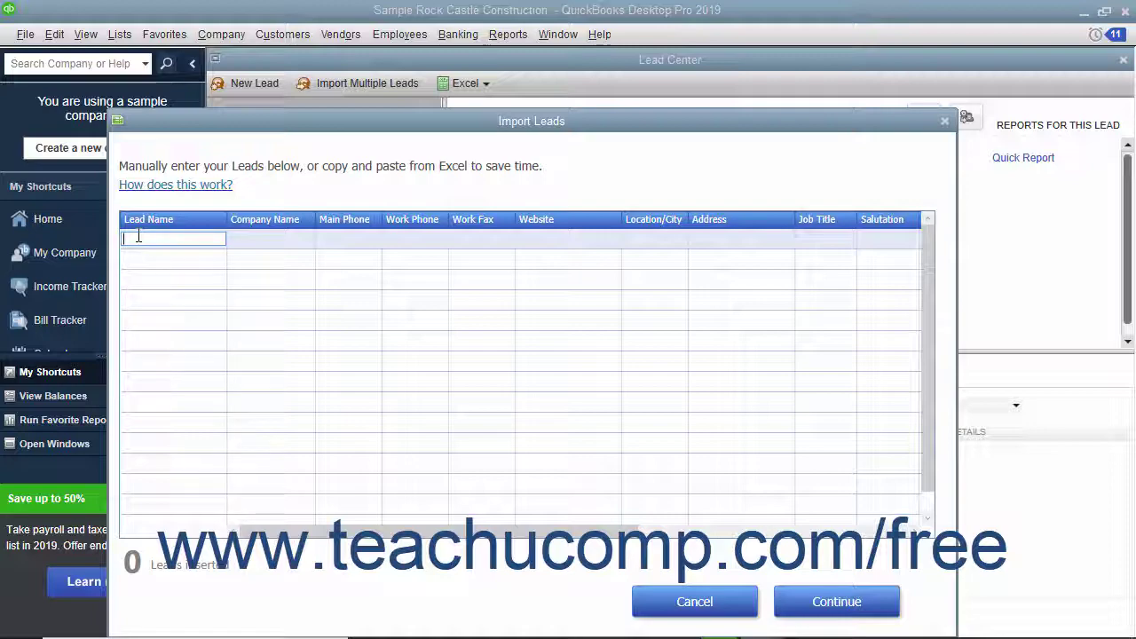
key("ctrl+v")
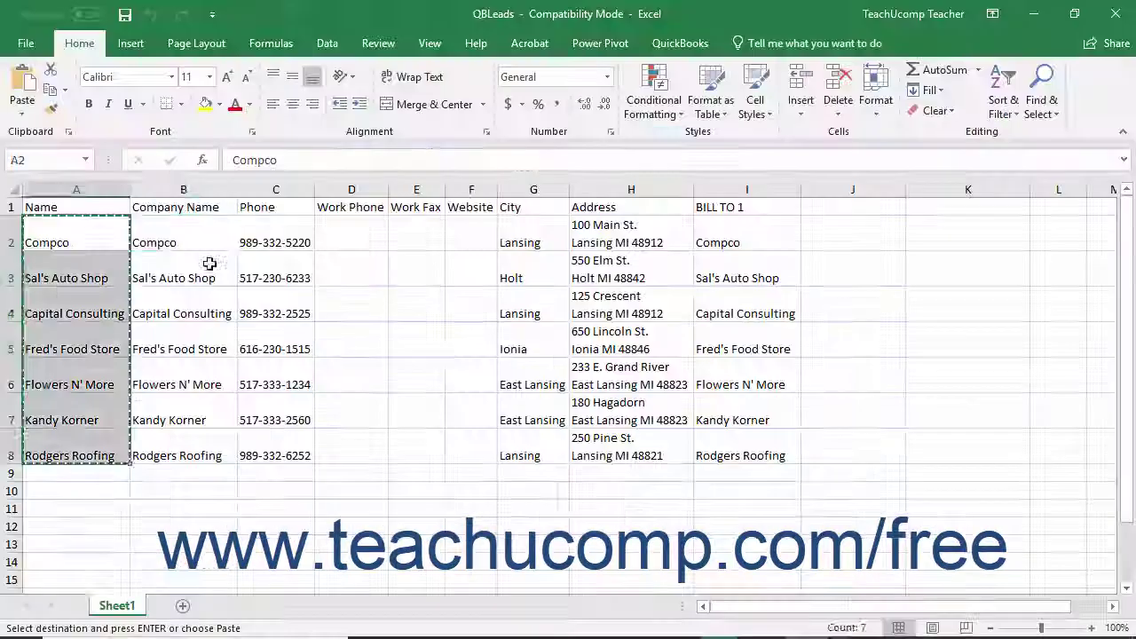
Paste the company, phone, city and address data B2:I8 into the Company Name column onward.
left_click_drag(190, 240, 749, 442)
key("ctrl+c")
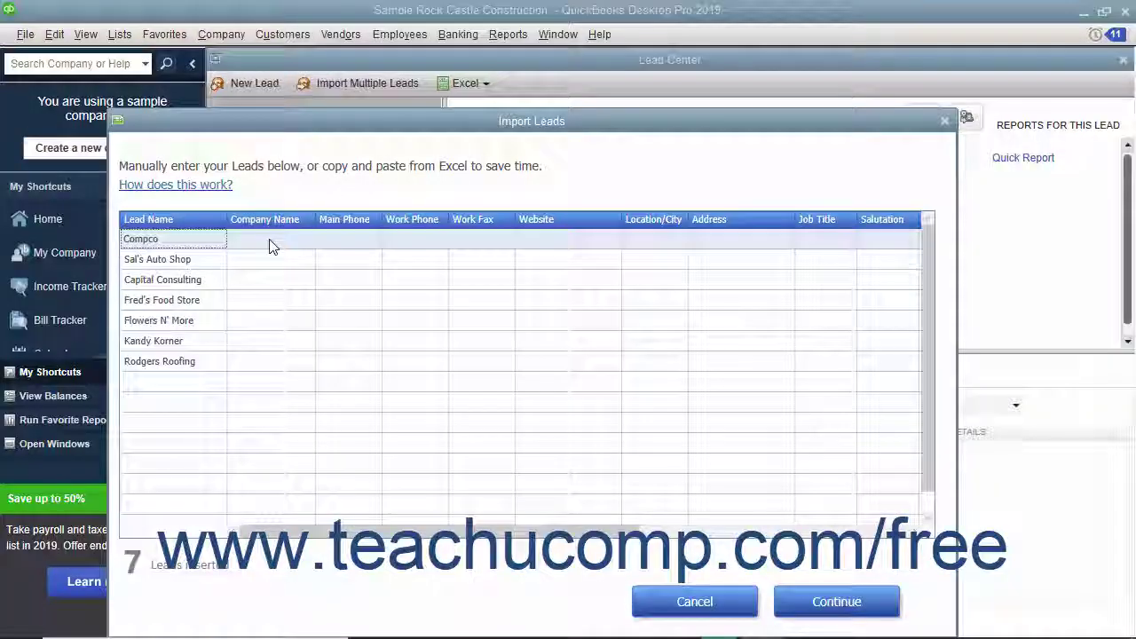
left_click(270, 241)
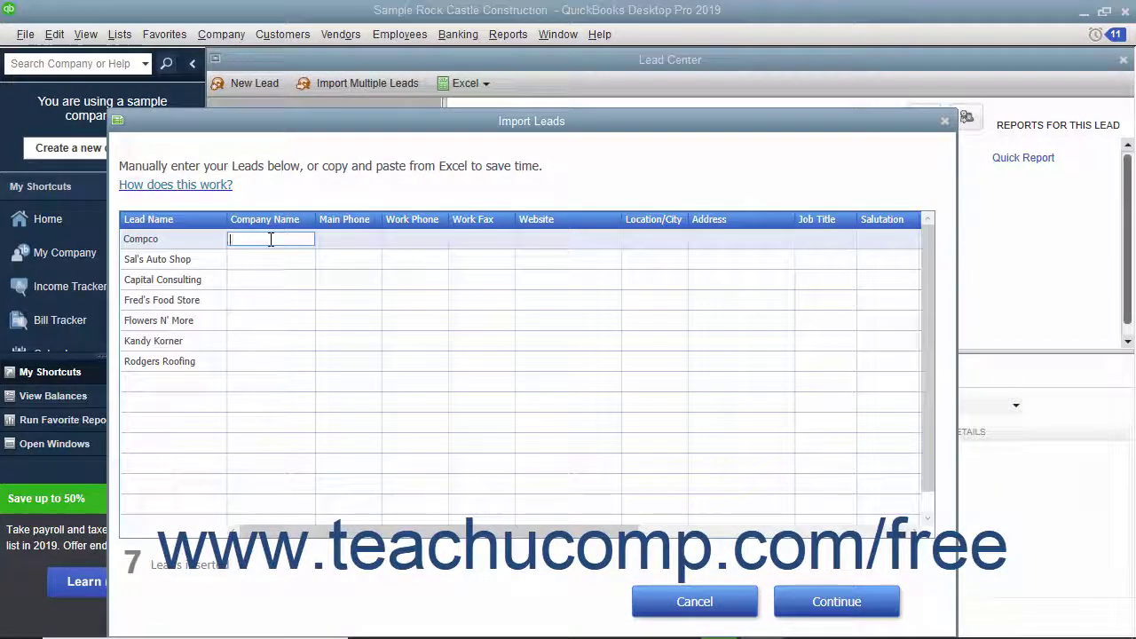
key("ctrl+v")
Clear the Job Title entries for Compco, Sal's Auto Shop and the remaining leads.
left_click(810, 239)
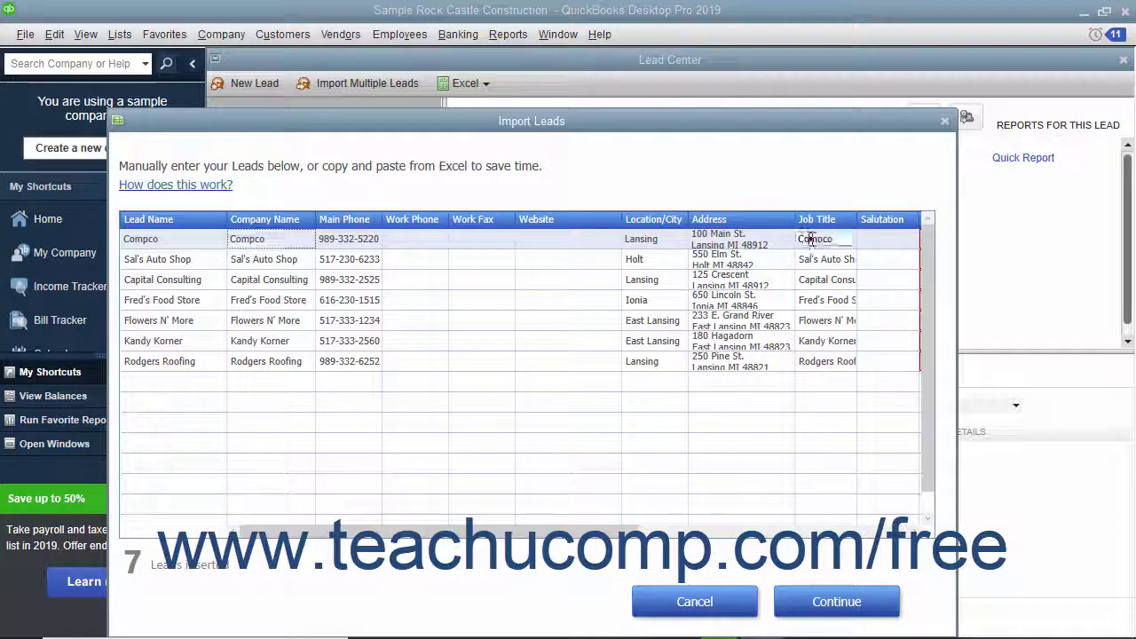
key("Delete")
left_click(808, 258)
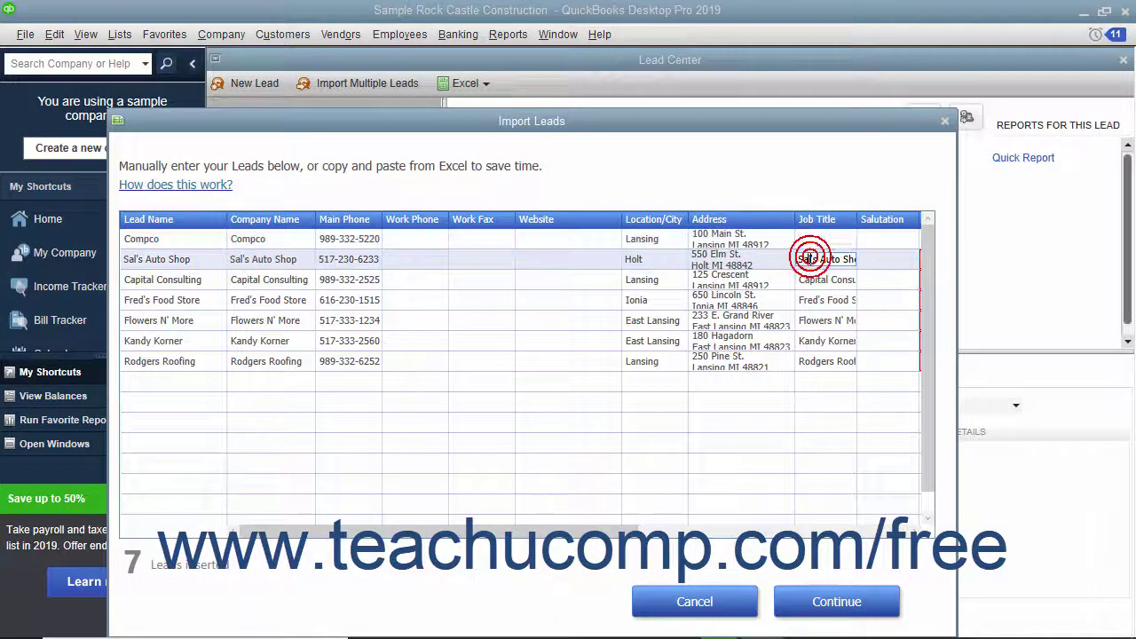
key("Delete")
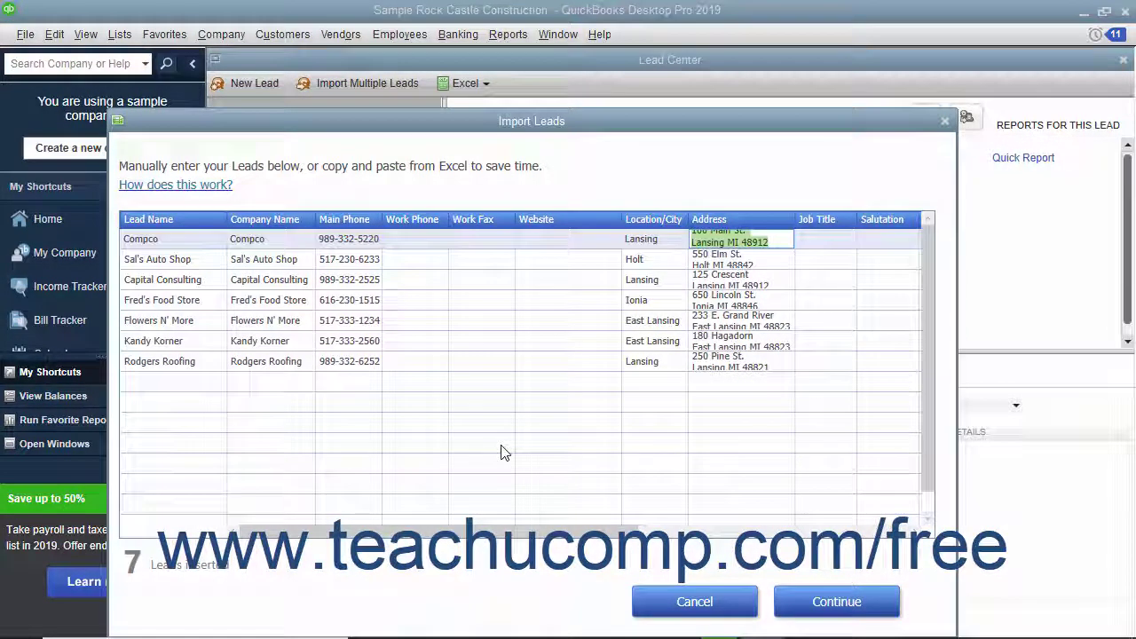
Run the import check and summary, adding all seven leads and confirming the completion message.
left_click(824, 612)
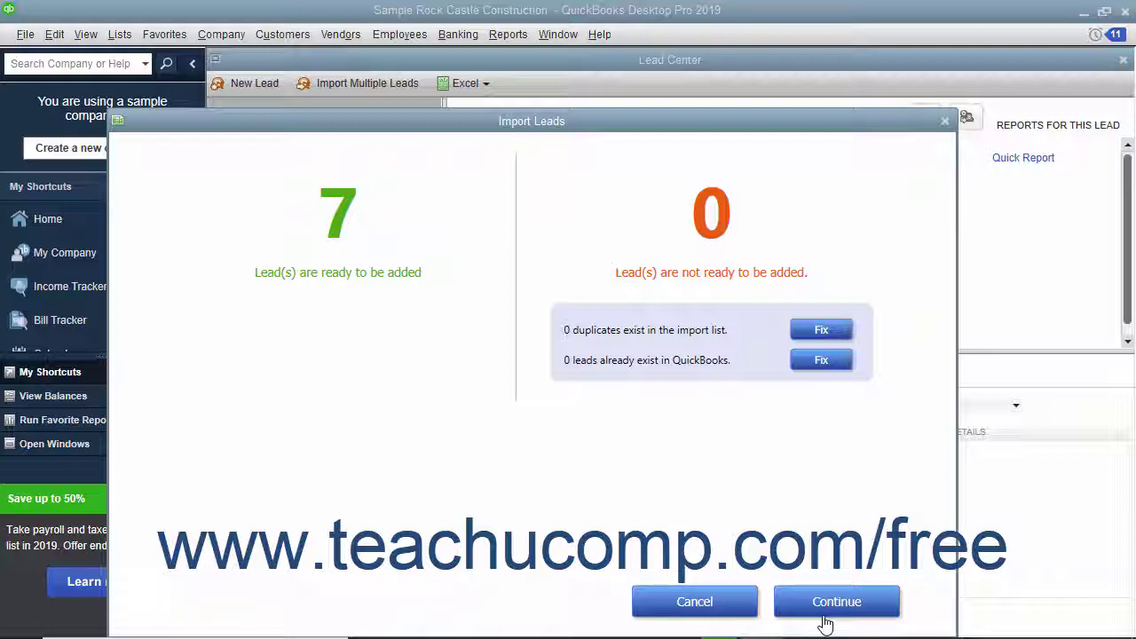
left_click(823, 614)
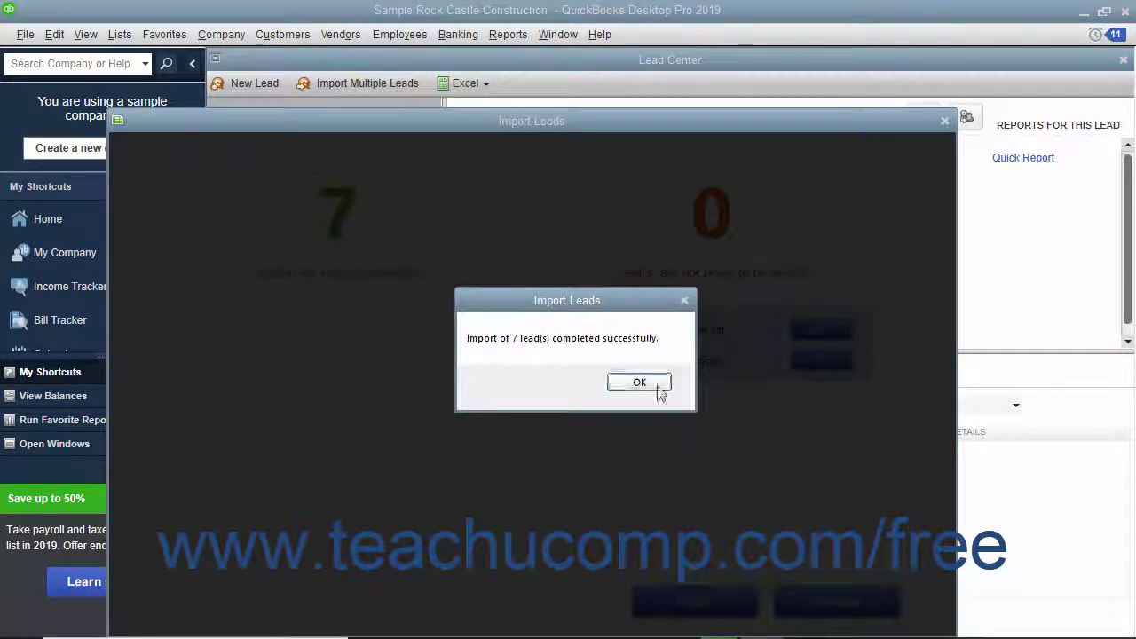
left_click(659, 393)
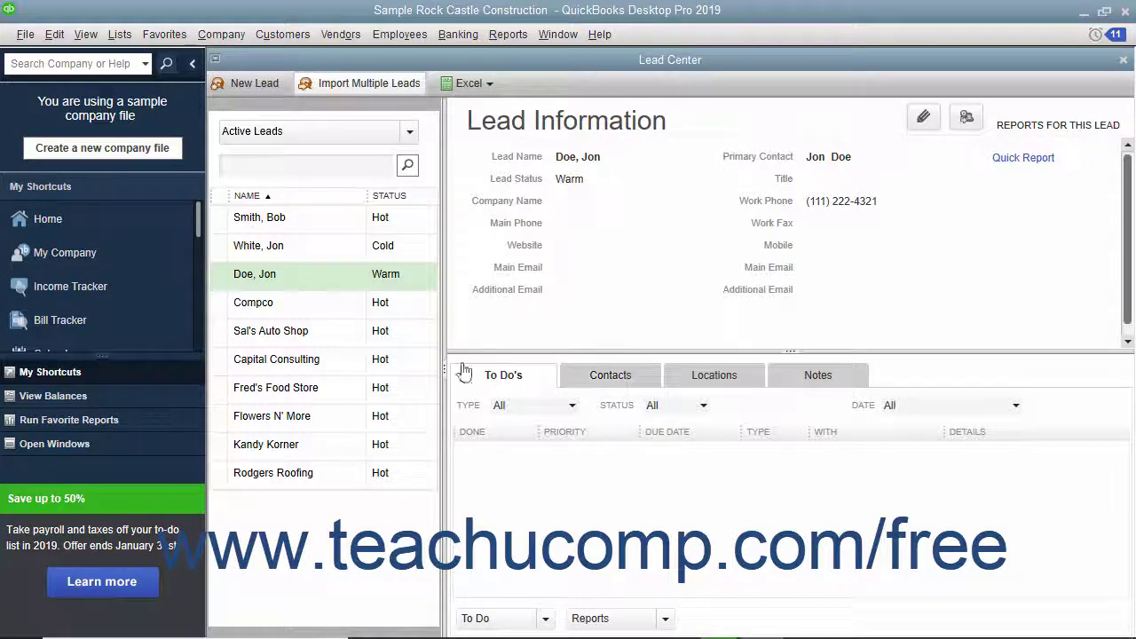
Edit the Sal's Auto Shop lead, switch its status to Warm, and save.
double_click(324, 344)
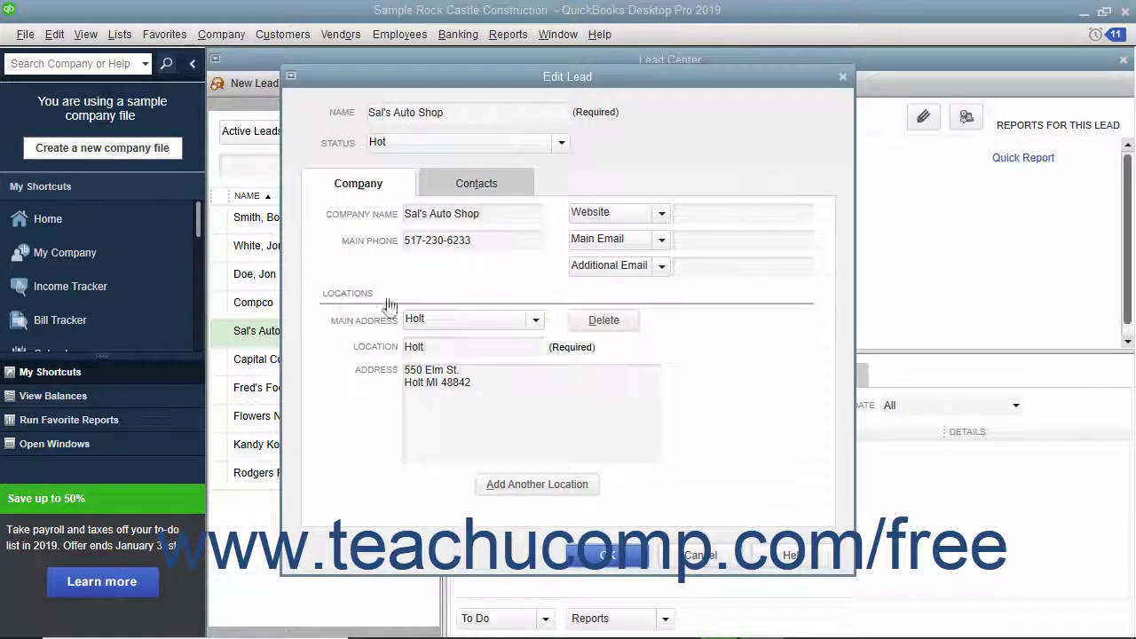
left_click(560, 143)
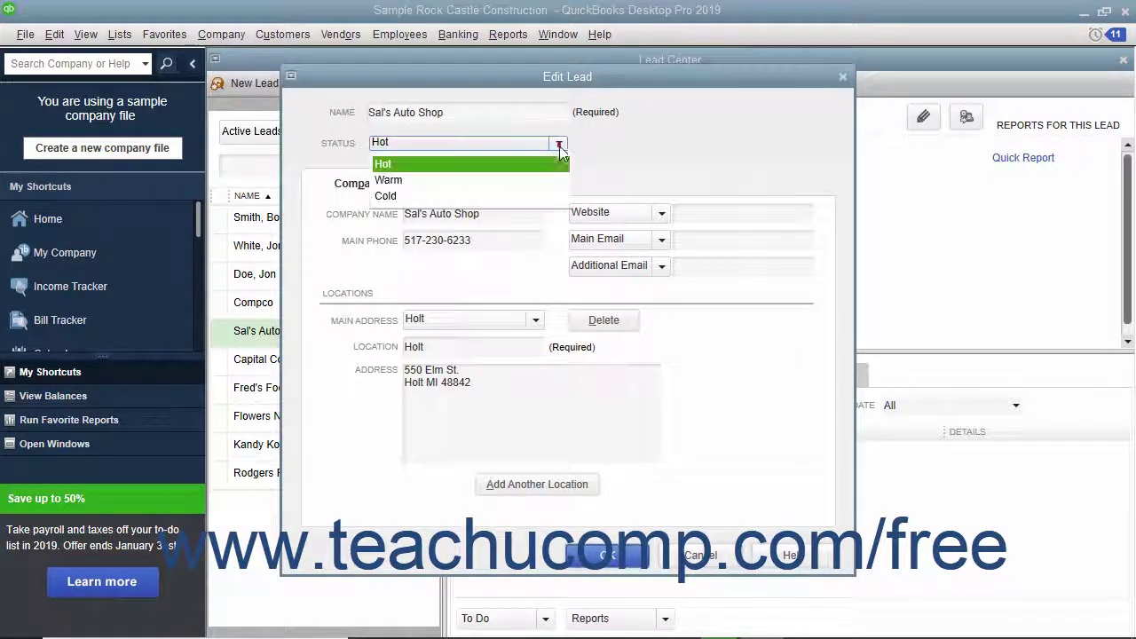
left_click(530, 181)
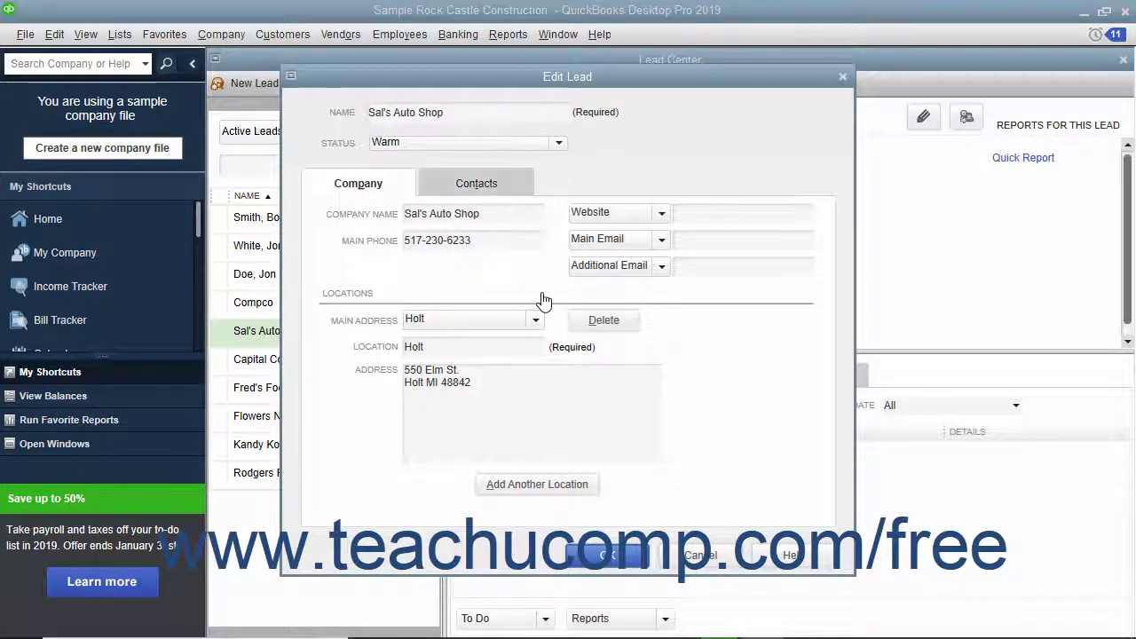
left_click(590, 556)
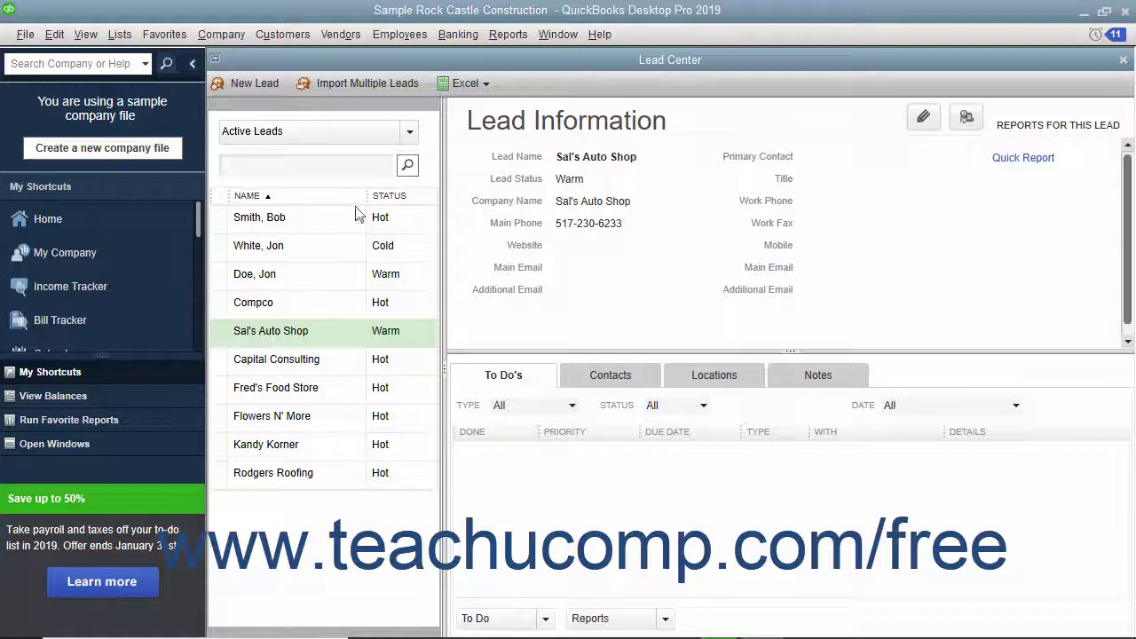
Filter the list to Hot leads, return to Active Leads, and select an original individual lead.
left_click(406, 140)
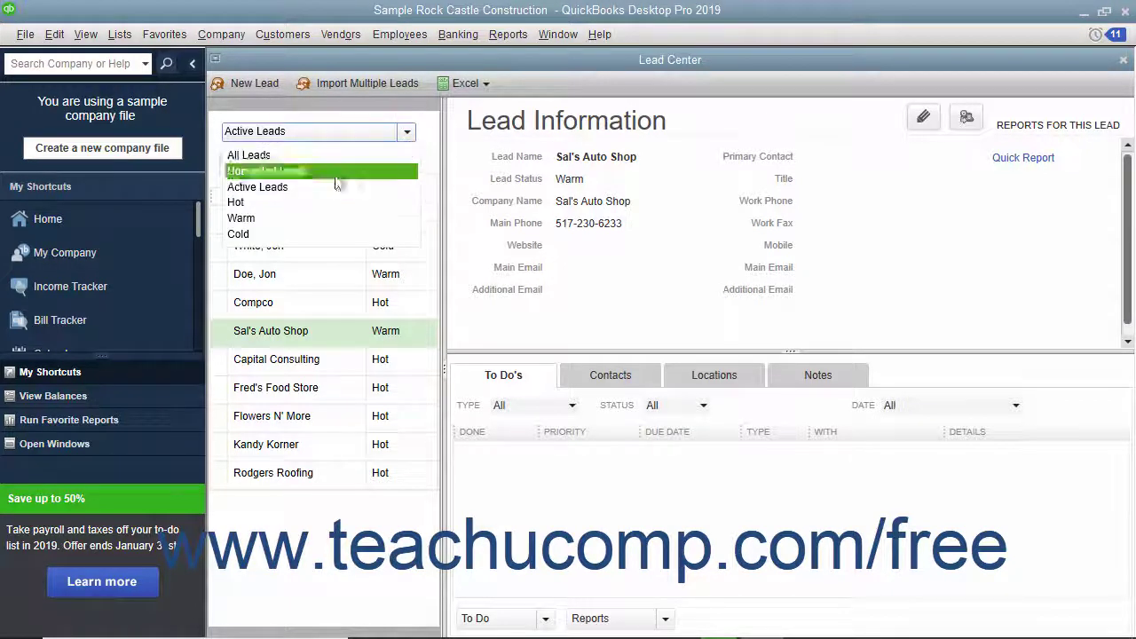
left_click(297, 206)
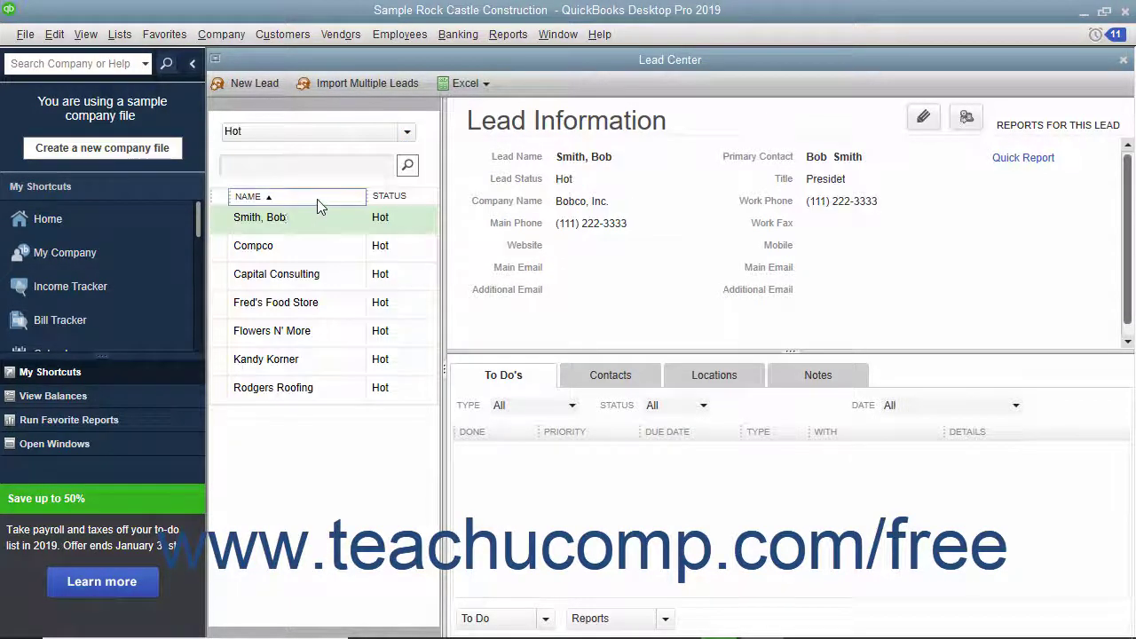
left_click(406, 132)
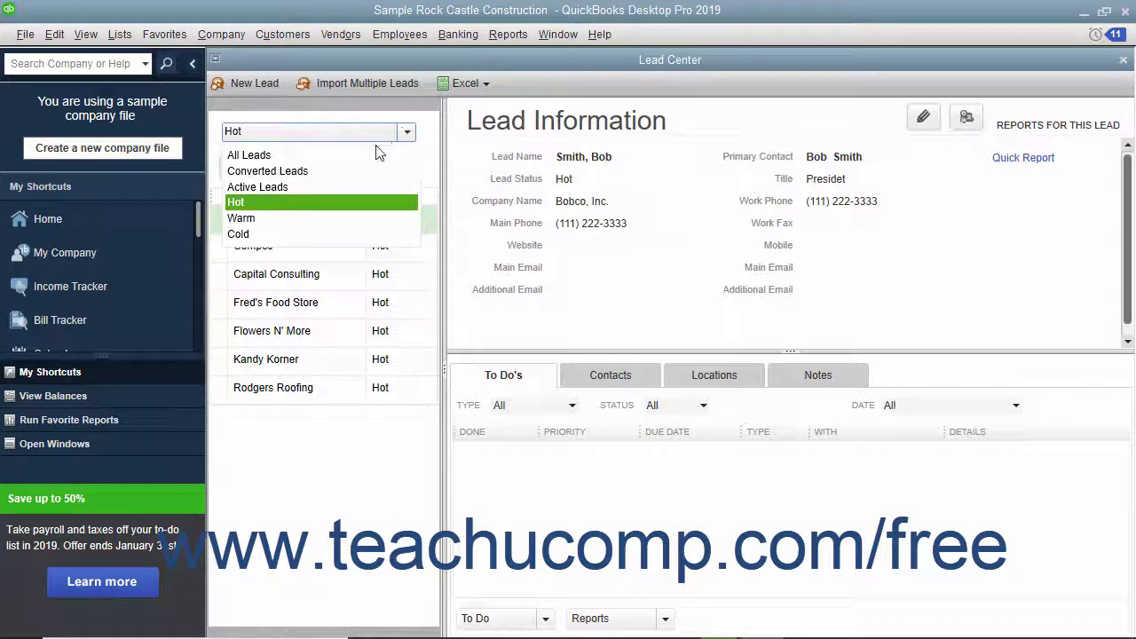
left_click(340, 190)
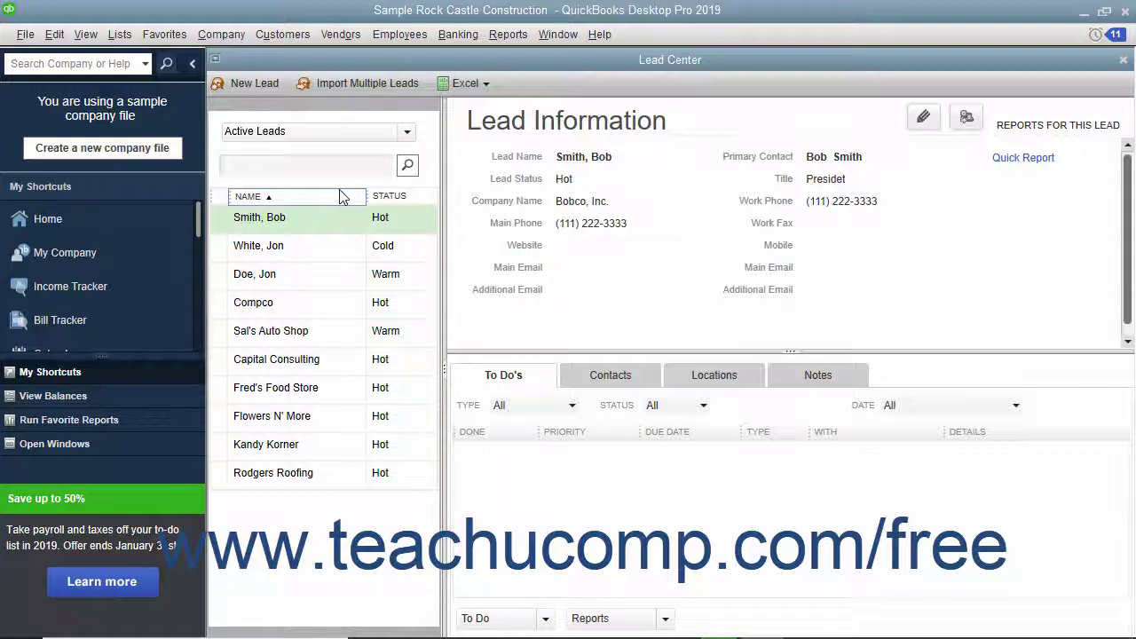
left_click(336, 222)
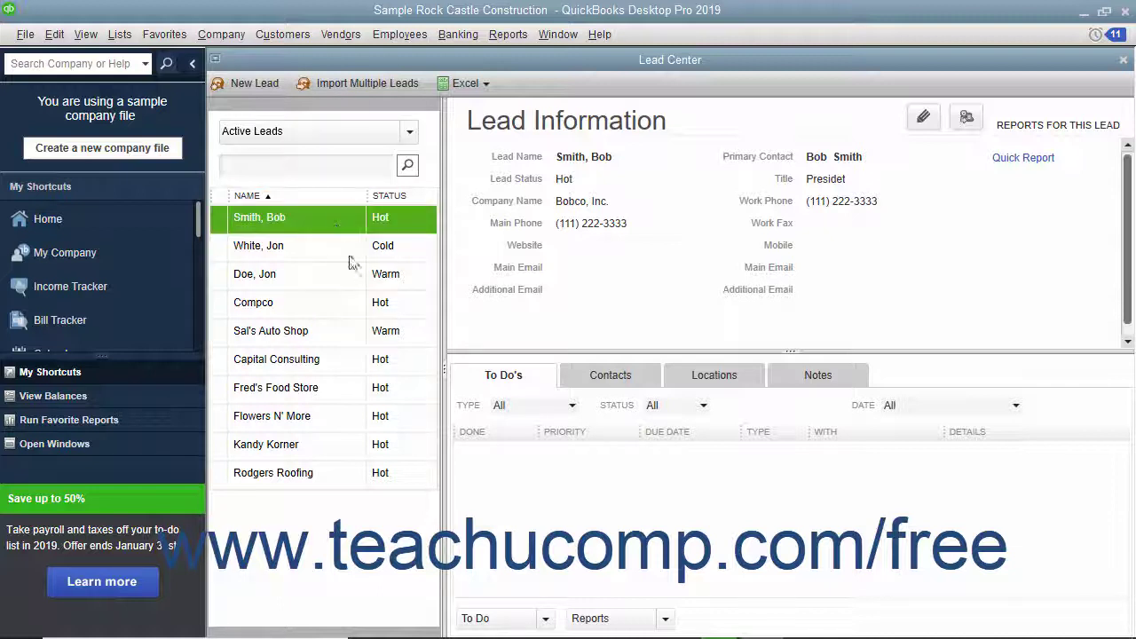
Add a low-priority Call to-do due 1/15/2019 reminding to phone the lead on Monday.
right_click(506, 502)
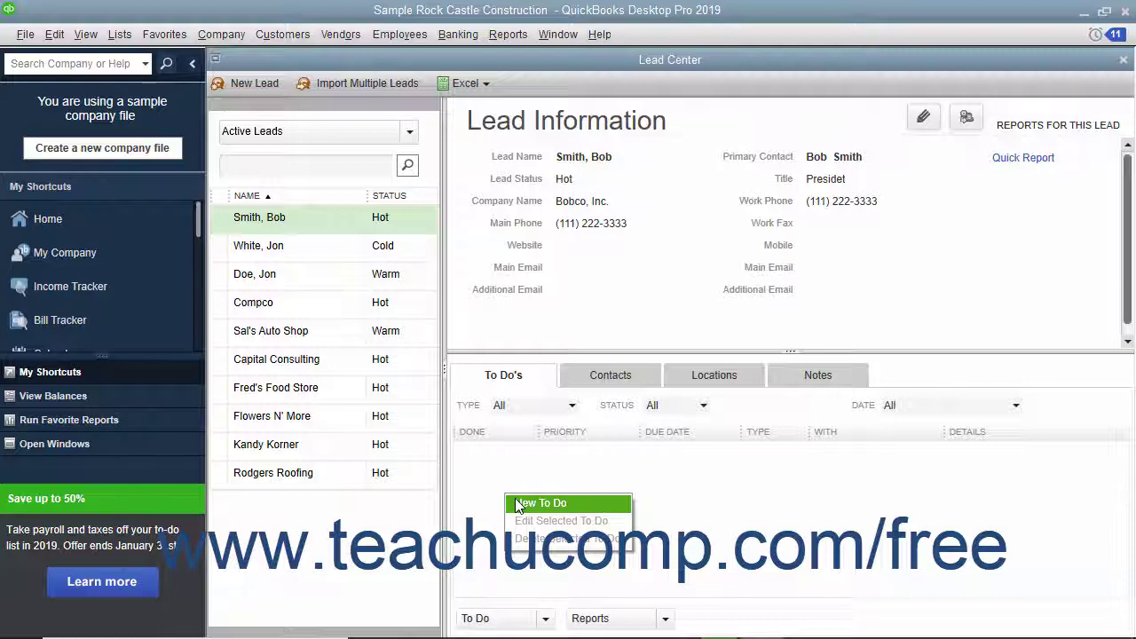
left_click(523, 503)
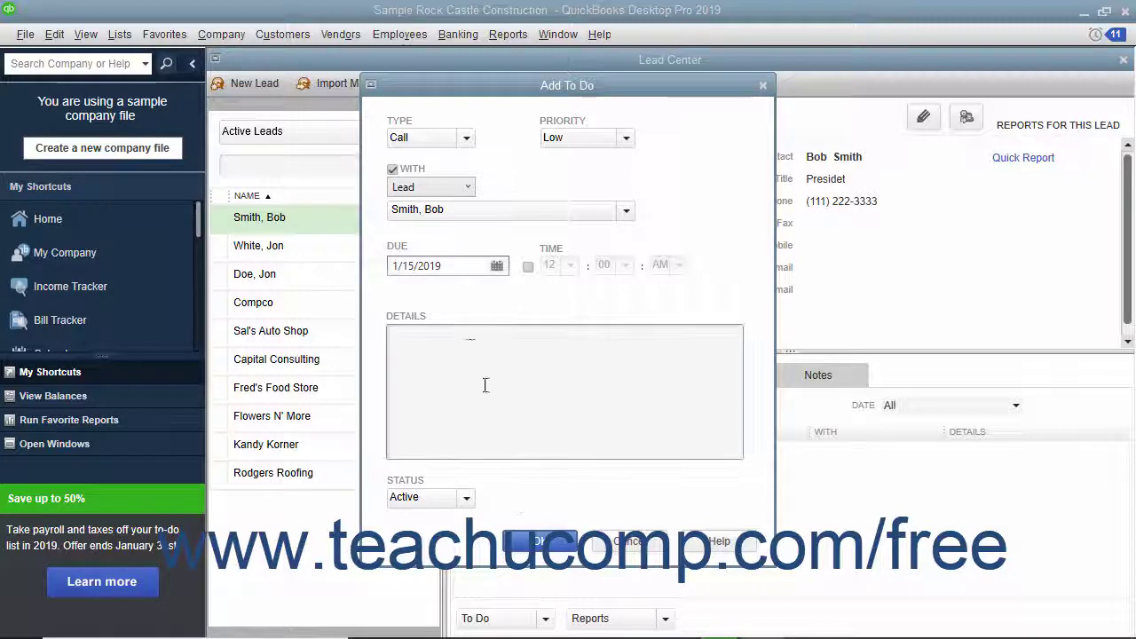
left_click(468, 344)
type("Call B")
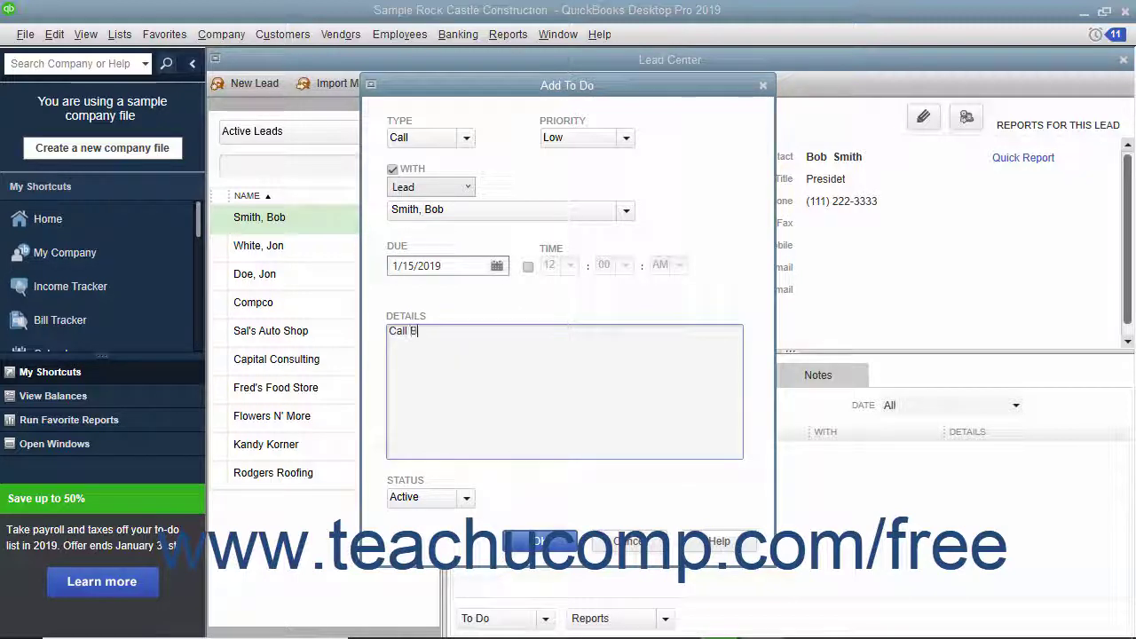
type("ob on Monday")
left_click(533, 541)
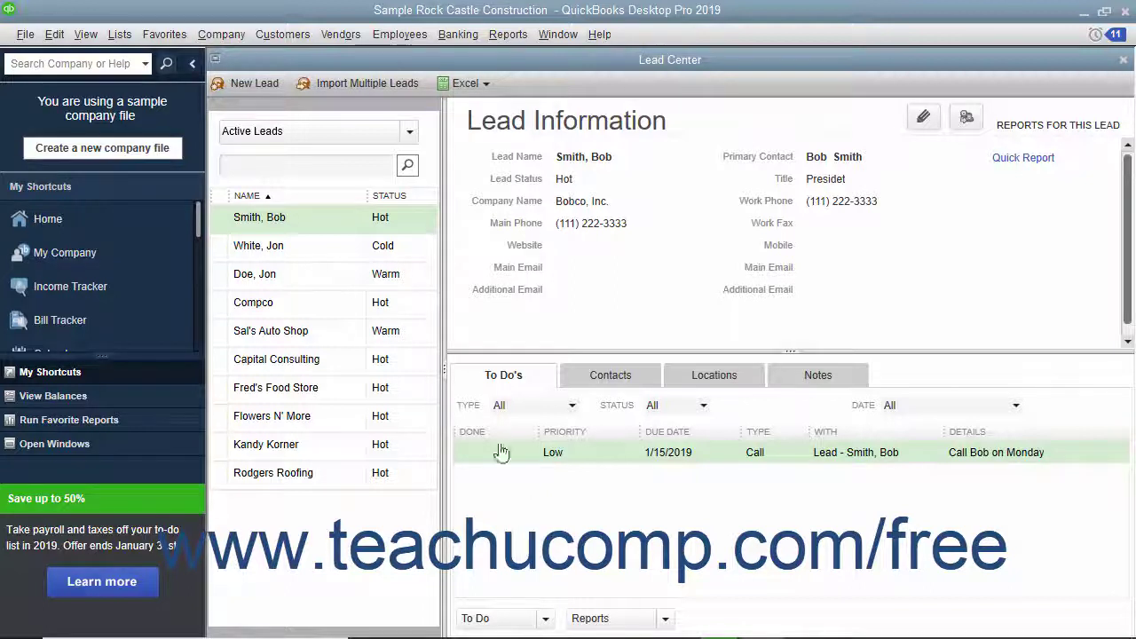
Select the lead and confirm converting it into a customer from Lead Information.
left_click(344, 222)
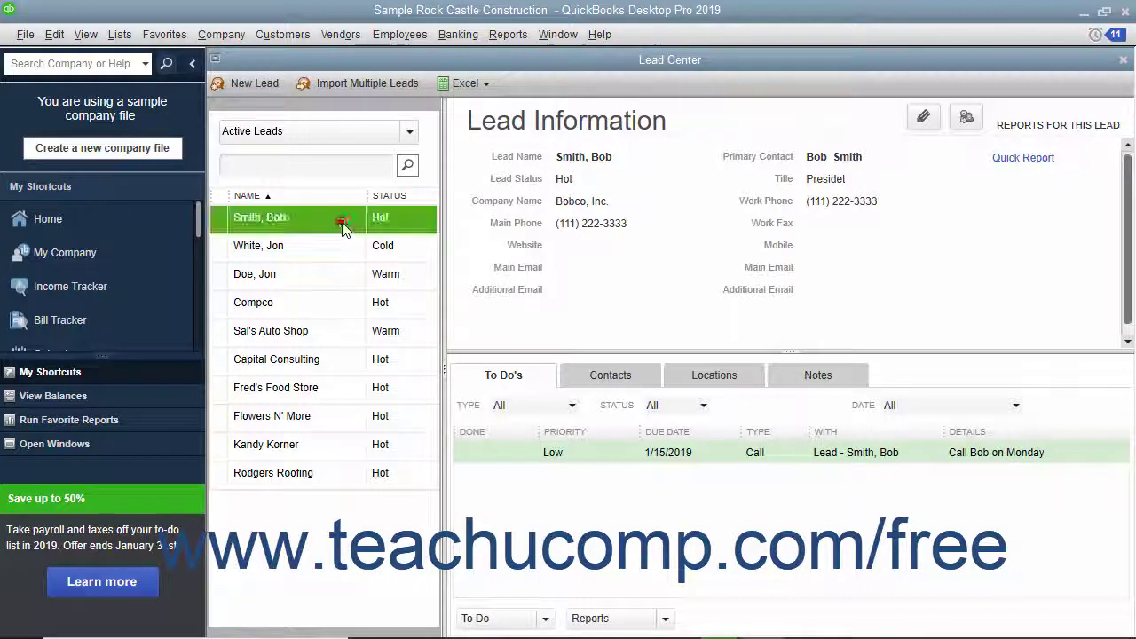
left_click(967, 124)
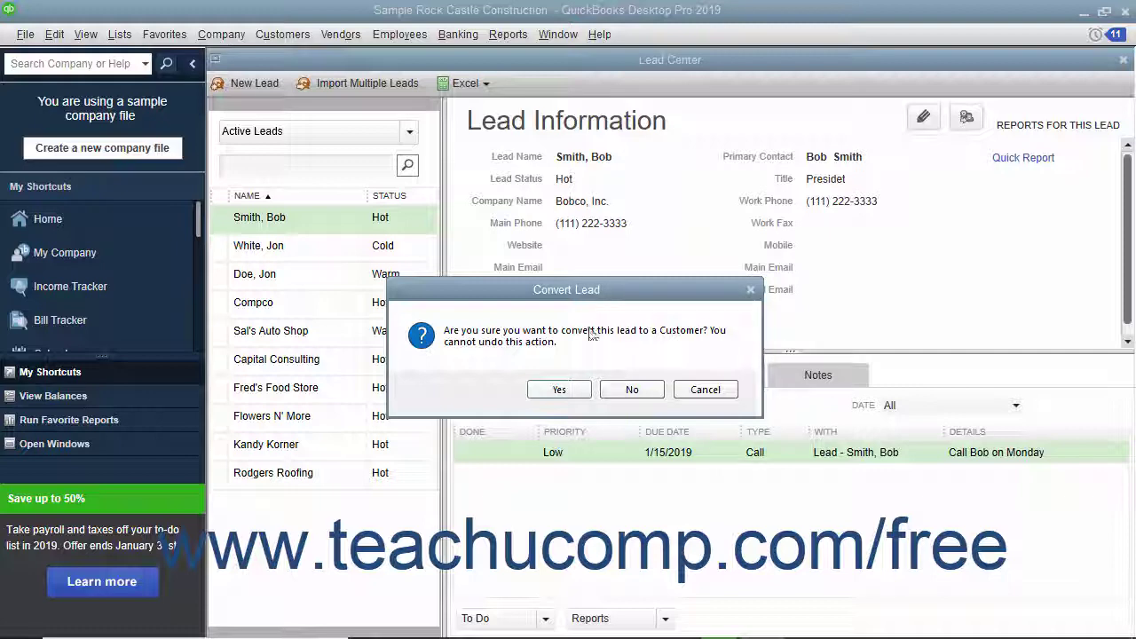
left_click(575, 389)
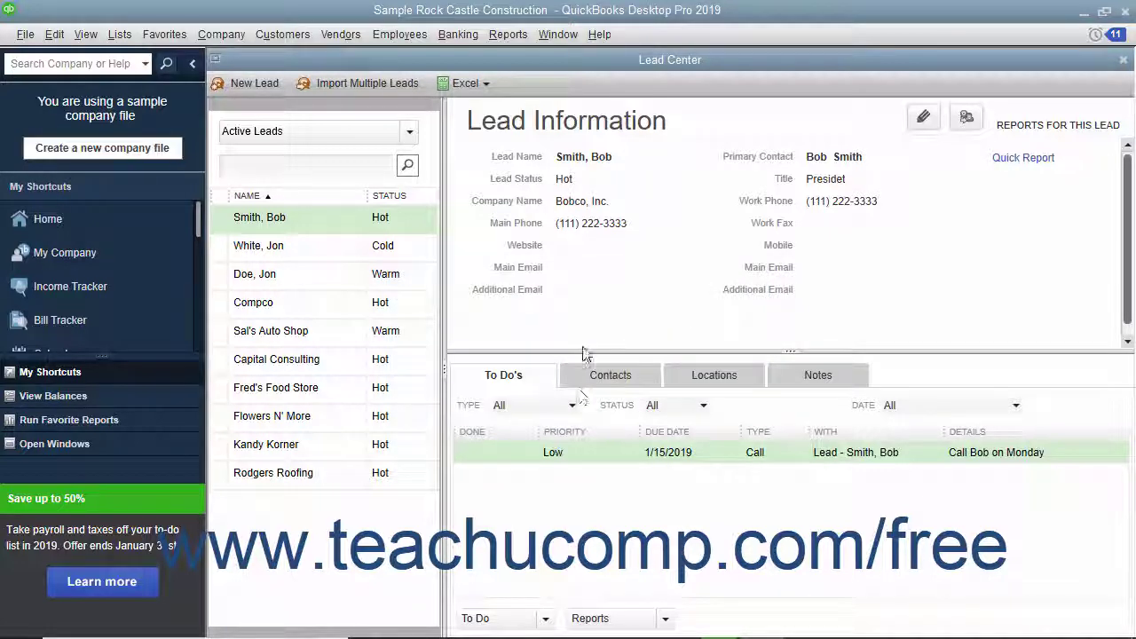